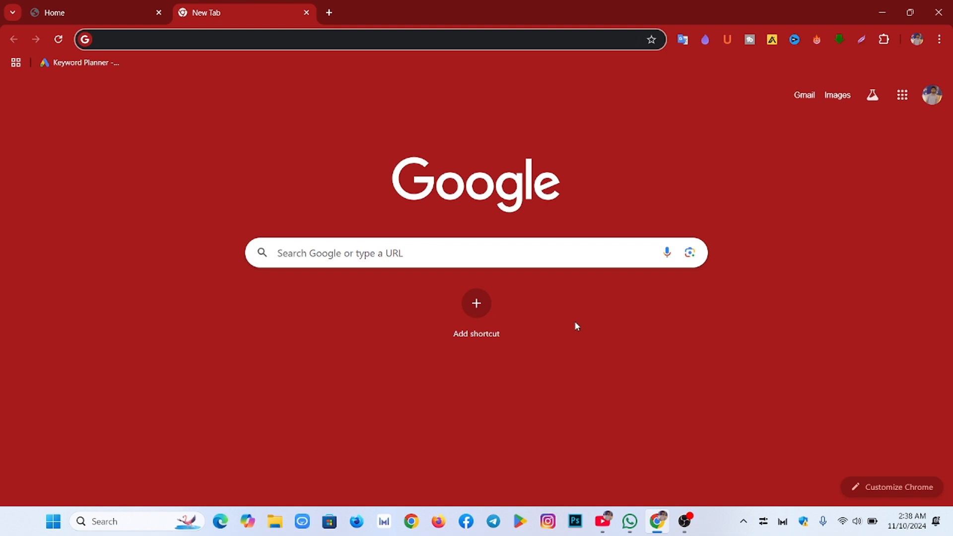
Search Google for "google analytics" and open the Google for Developers result
click(213, 37)
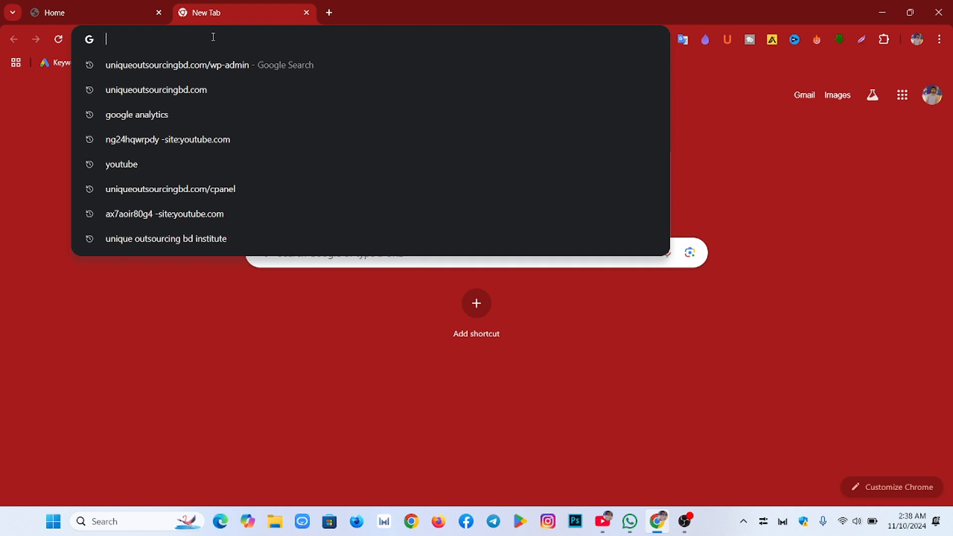
text(goo)
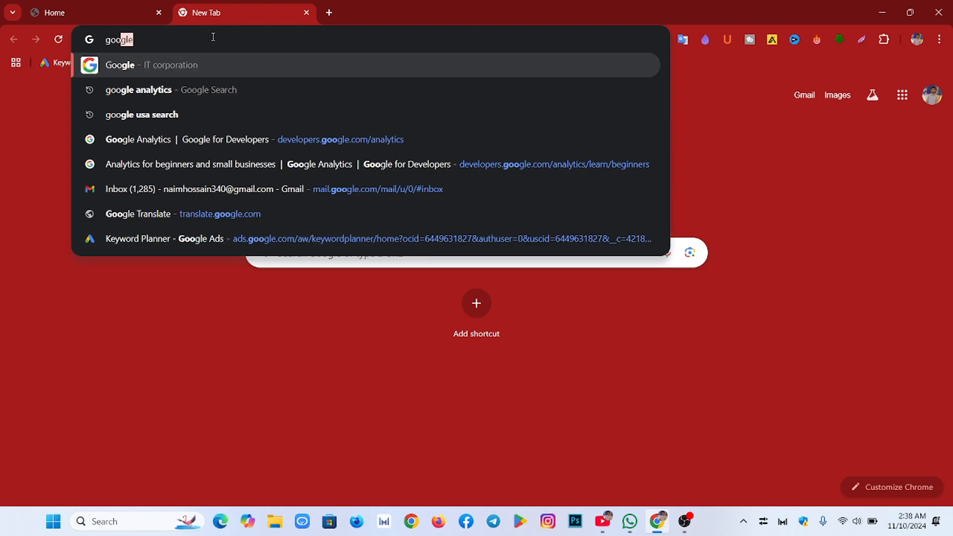
text(gle)
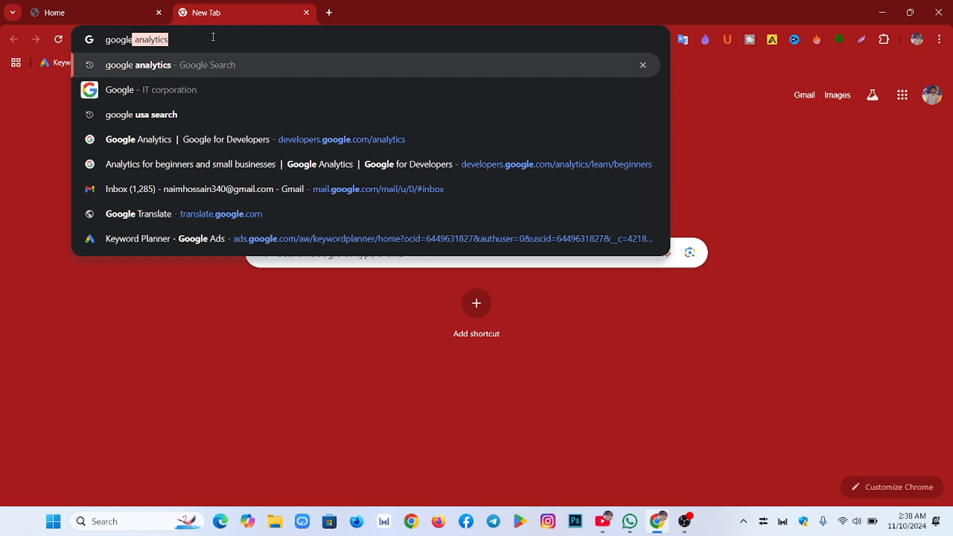
click(176, 65)
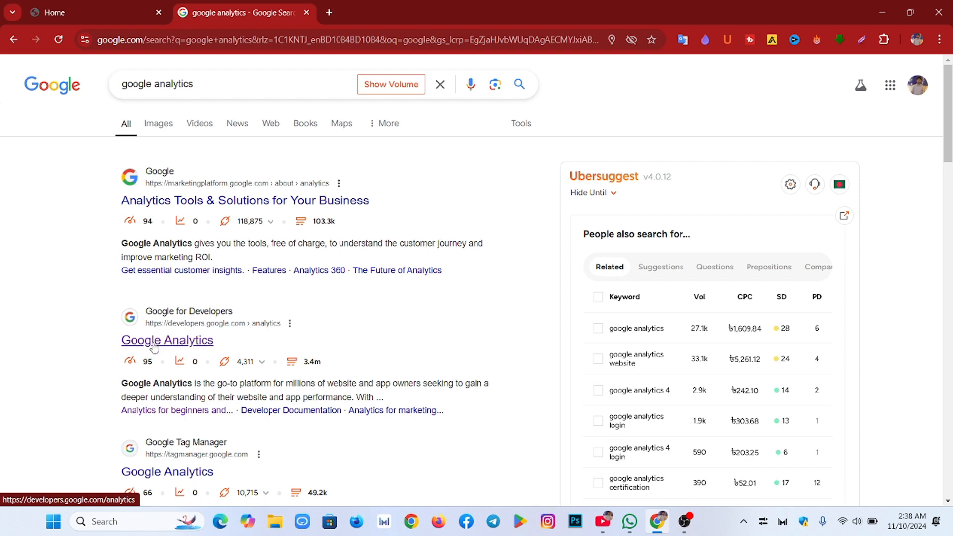
click(199, 344)
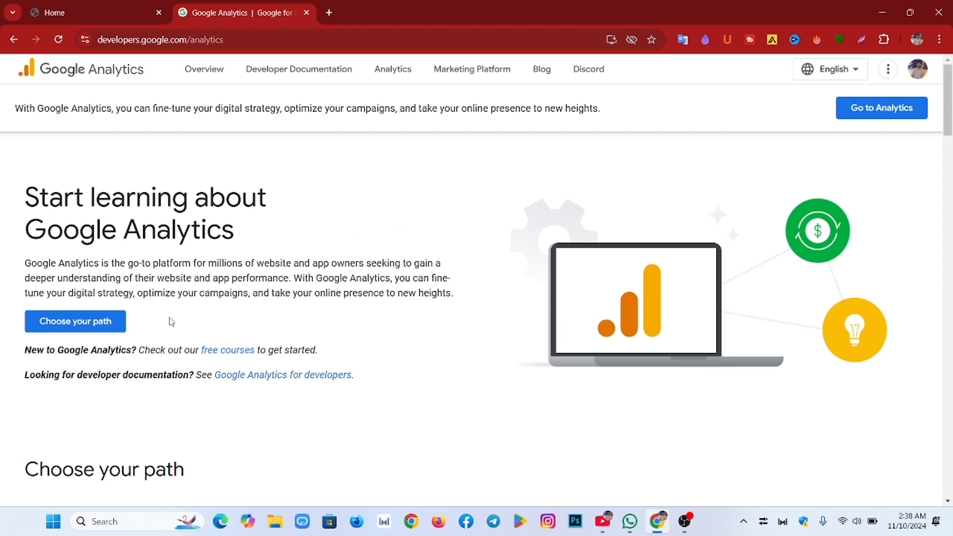
Choose the Analytics path for beginners and small businesses and open its "Set up a property" guide
click(98, 327)
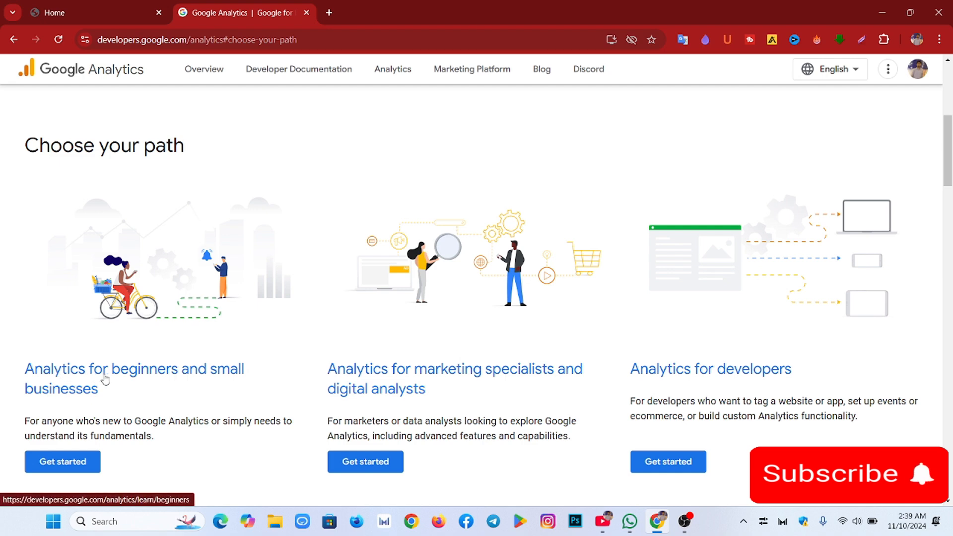
click(66, 468)
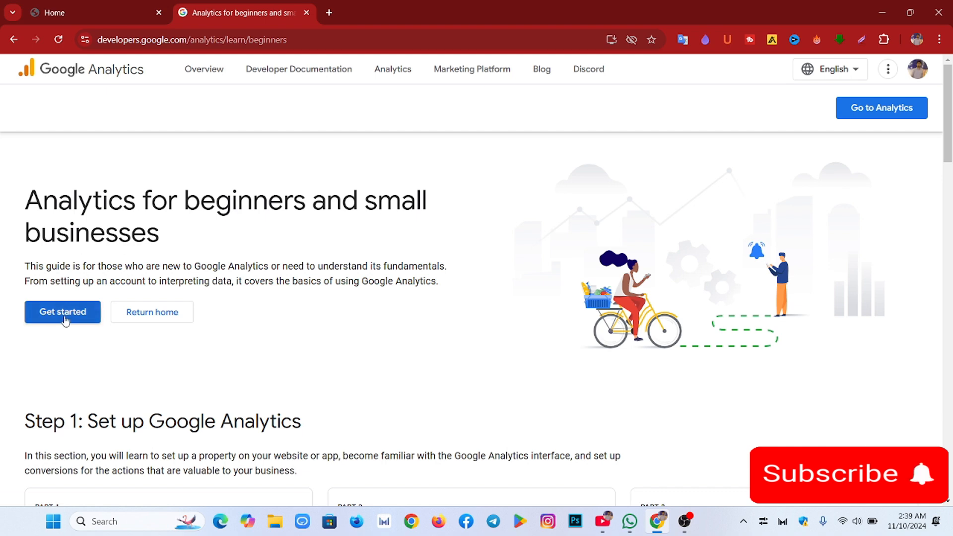
click(49, 314)
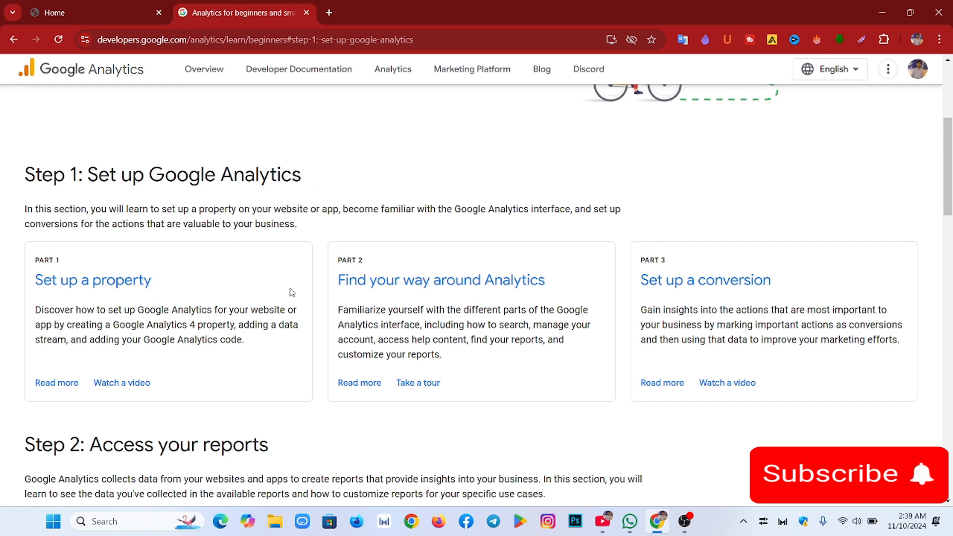
click(114, 289)
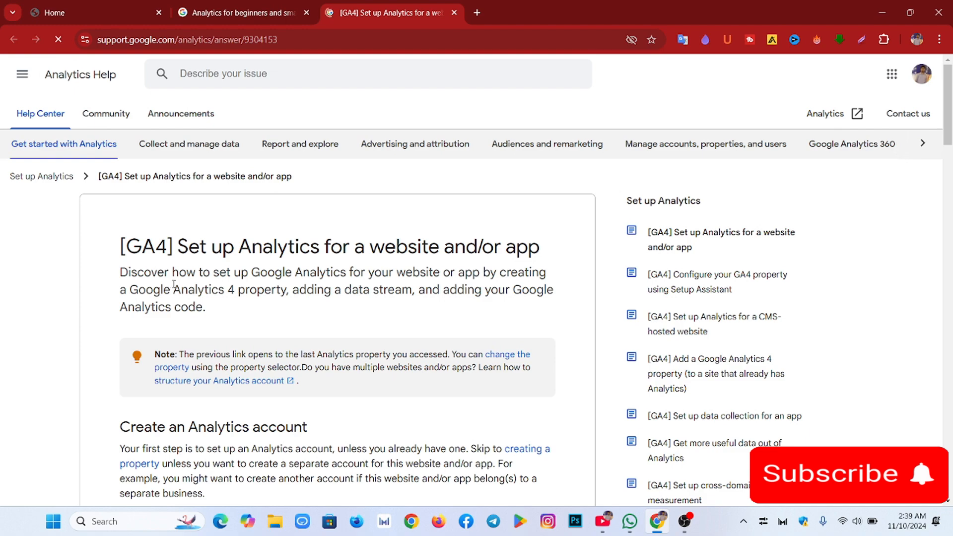
Get started with Google Analytics from the help article's account creation section and start measuring
scroll(264, 288, down, 8)
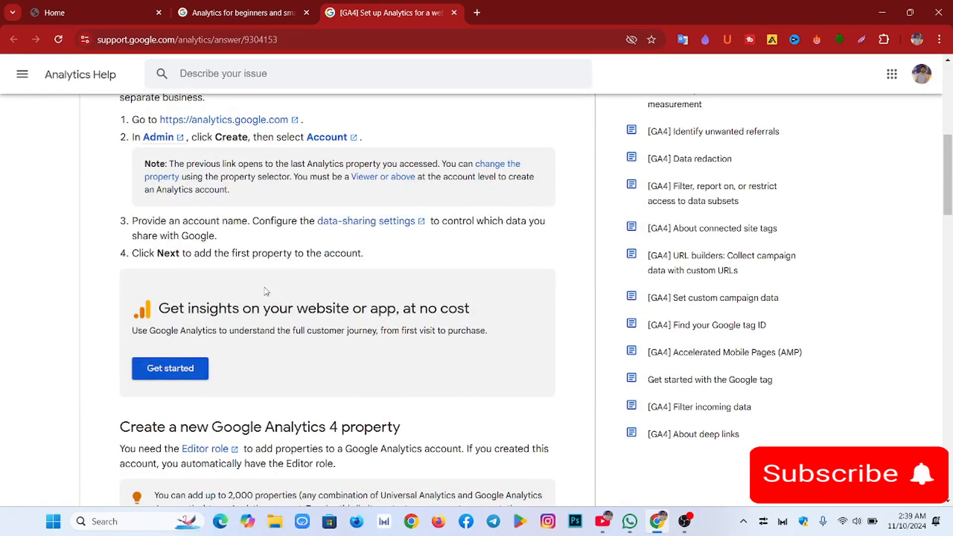
scroll(266, 292, up, 8)
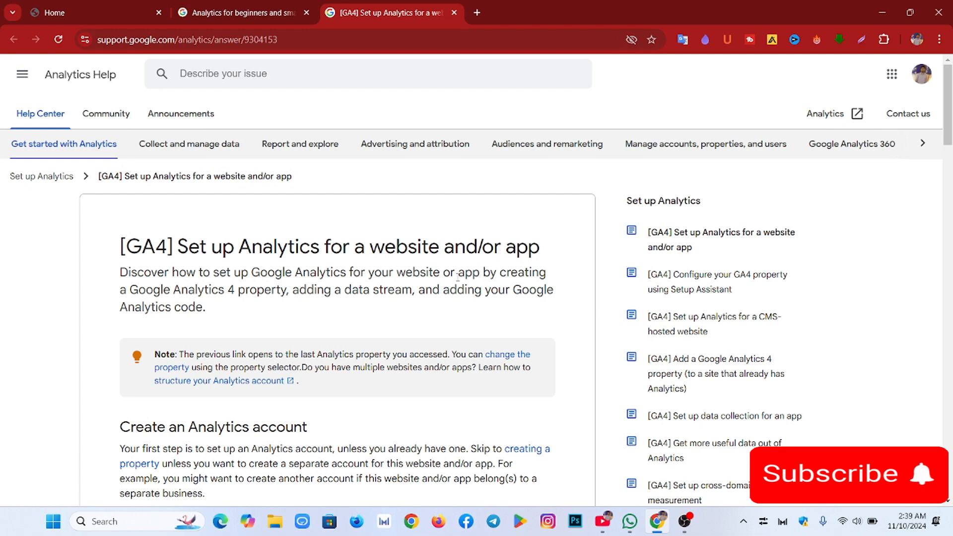
scroll(458, 277, down, 8)
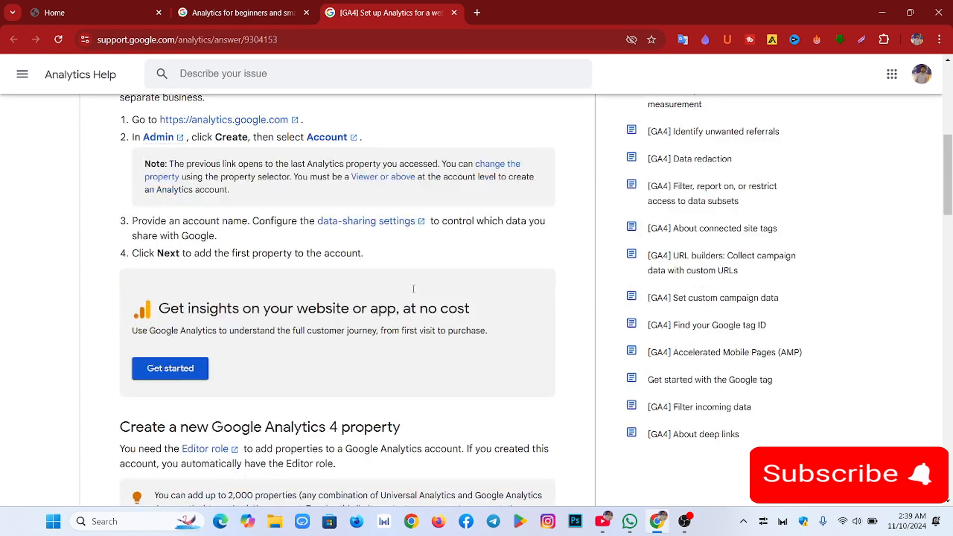
click(173, 368)
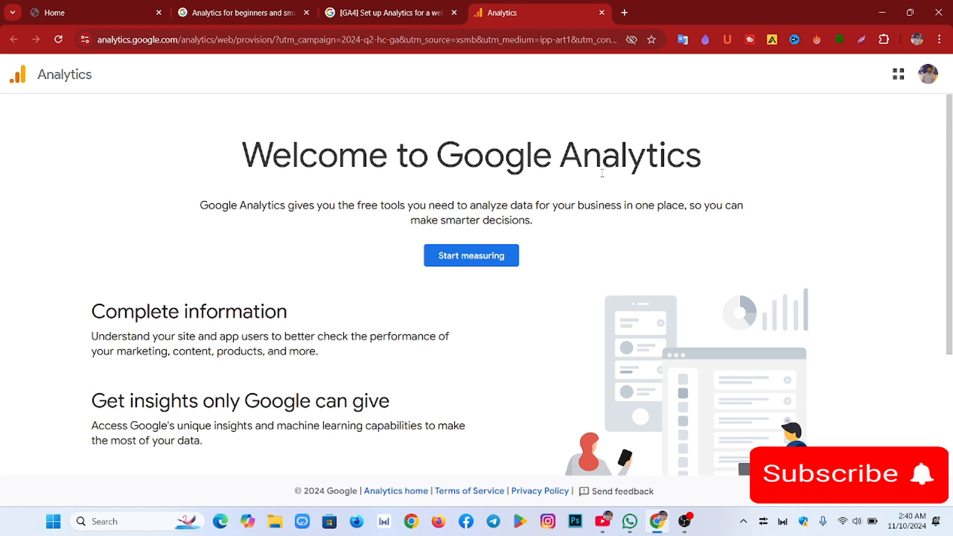
scroll(437, 281, down, 3)
scroll(432, 288, up, 3)
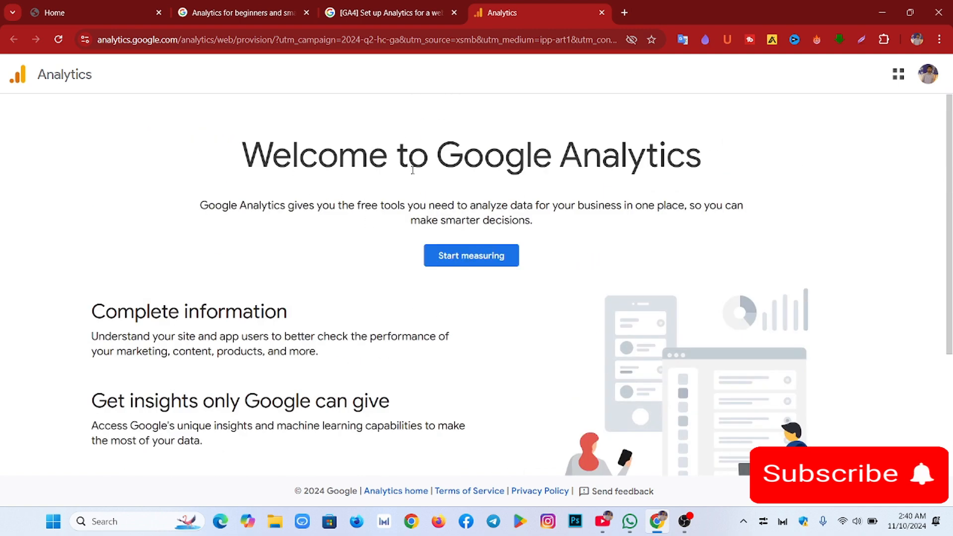
click(489, 263)
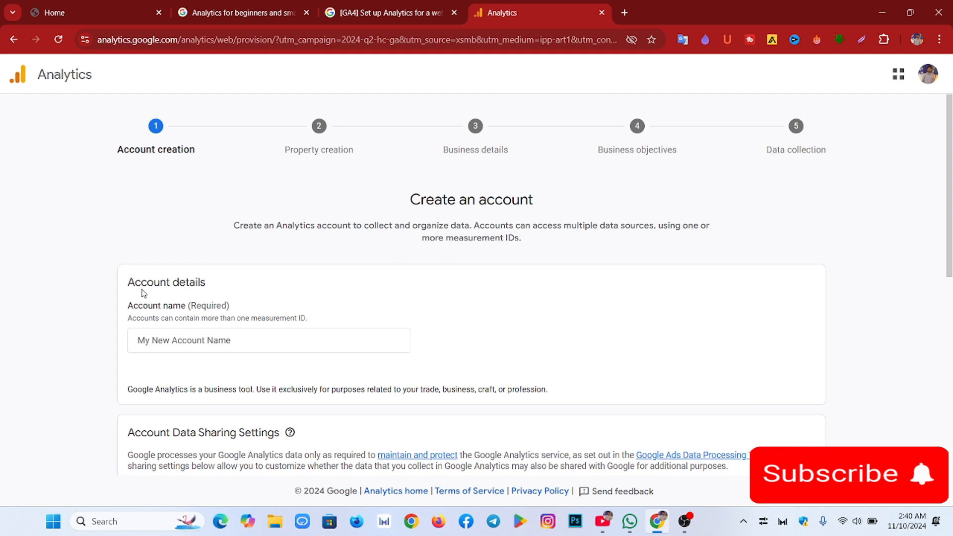
Enter the owner's full name as the Analytics account name and proceed to property creation with the default data sharing settings
click(214, 342)
click(234, 370)
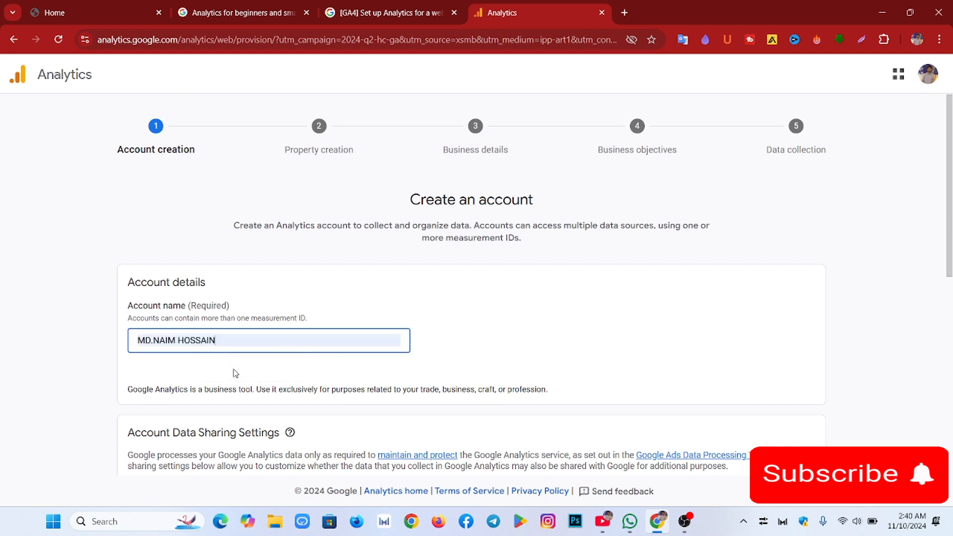
scroll(274, 302, down, 6)
scroll(273, 303, down, 2)
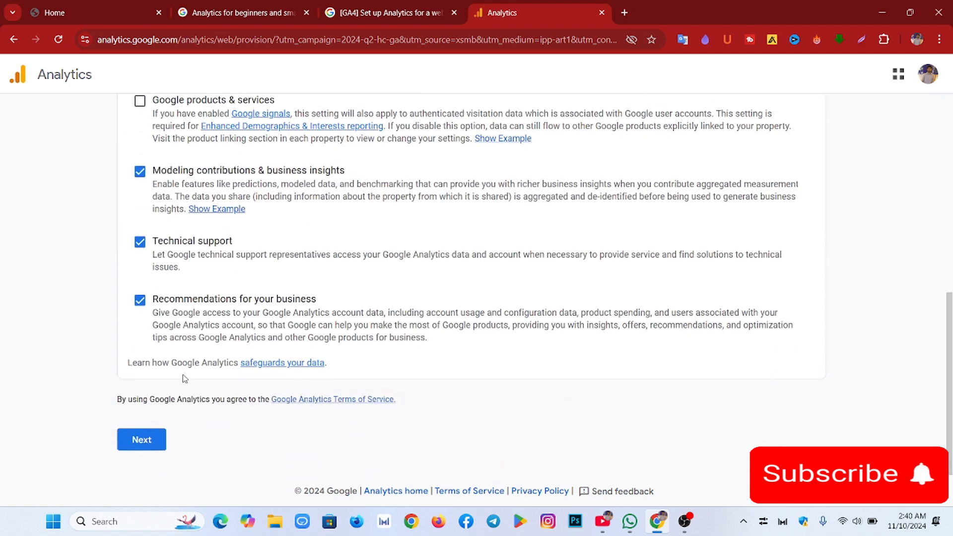
click(149, 446)
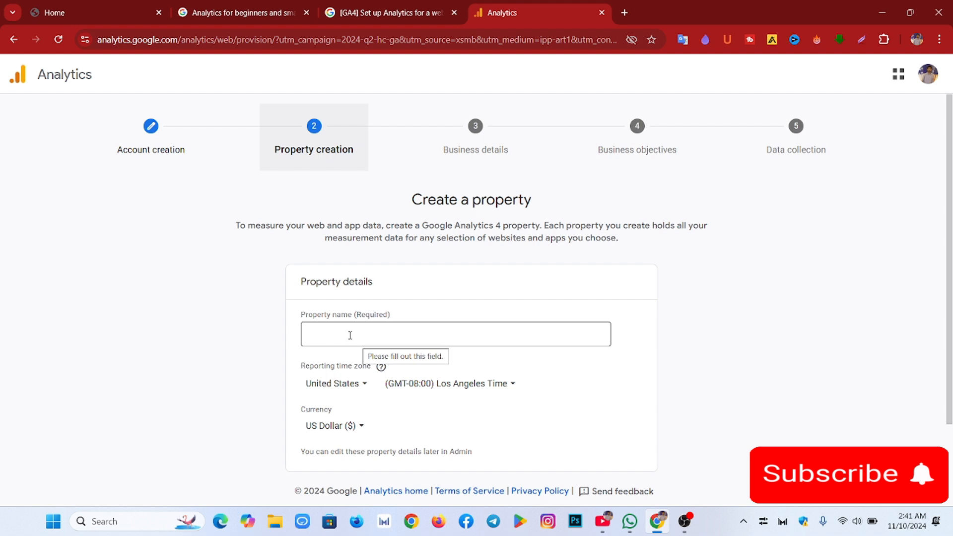
Copy the domain uniqueoutsourcingbd.com from the open website's address and paste it as the property name
click(374, 260)
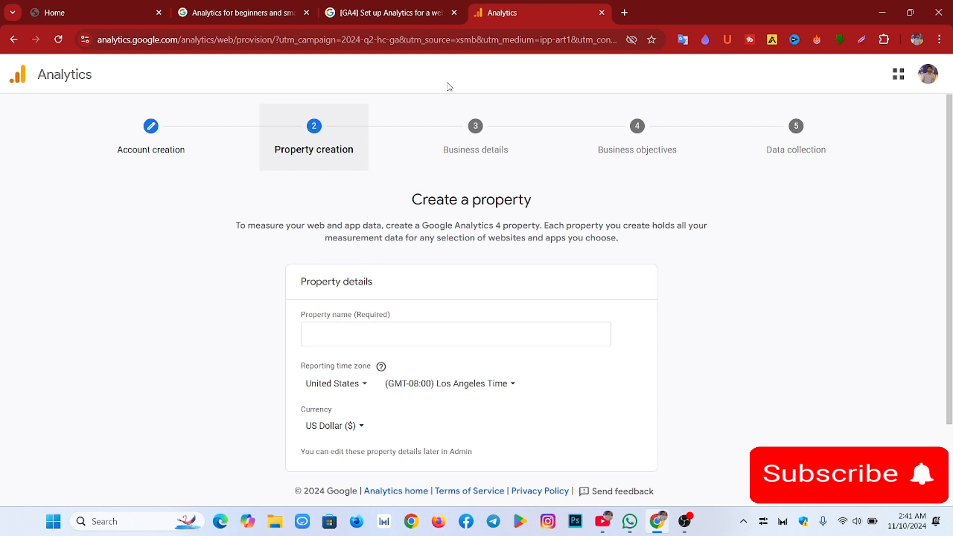
click(82, 8)
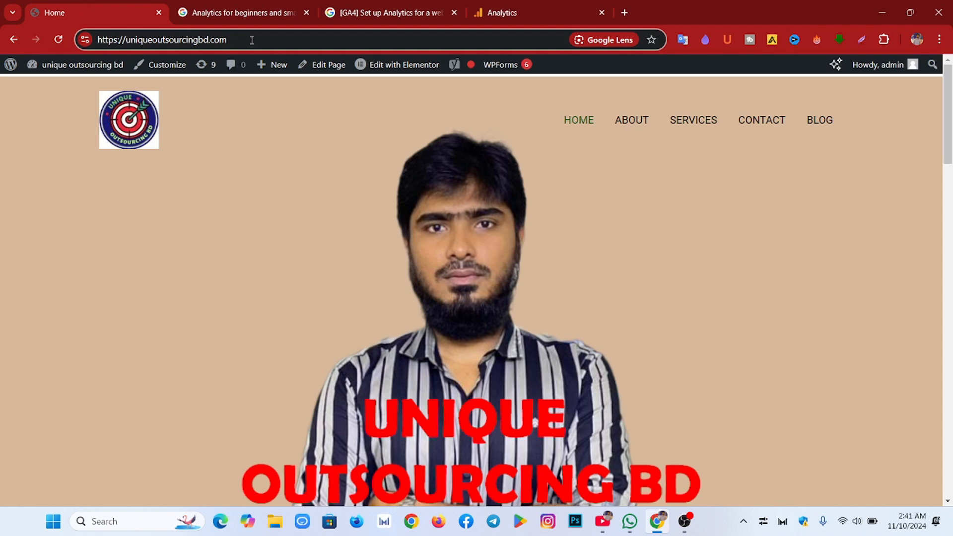
key(ctrl+shift+Left)
drag(252, 40, 127, 49)
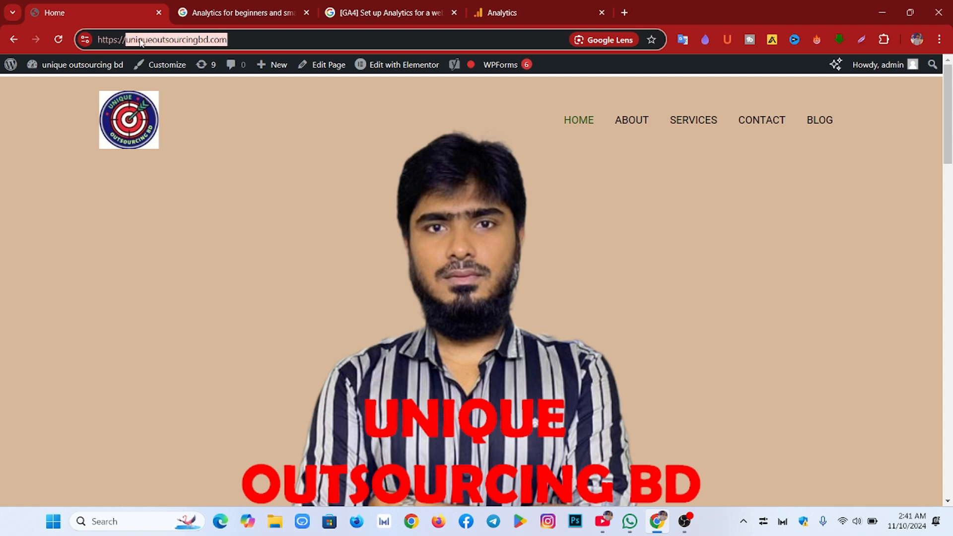
right_click(140, 44)
click(182, 155)
click(506, 14)
click(376, 333)
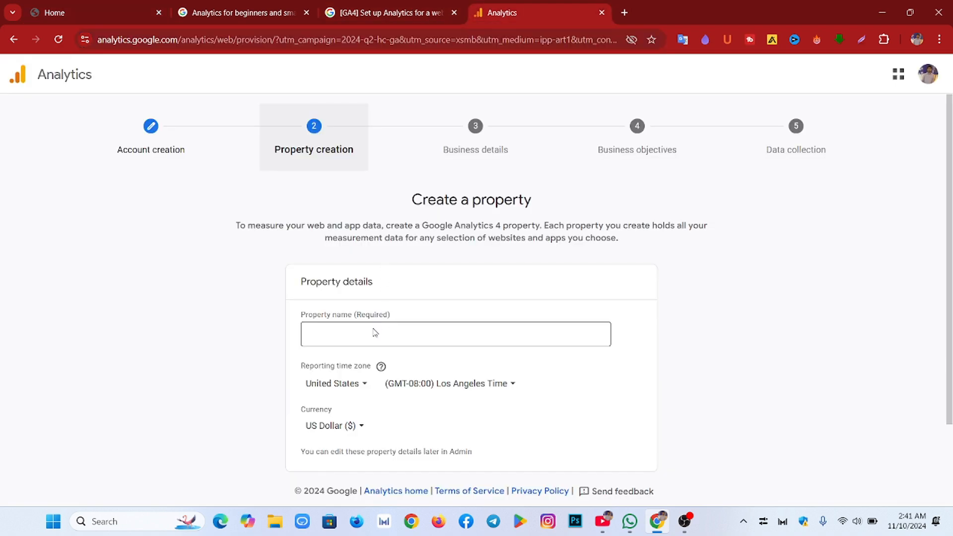
right_click(369, 330)
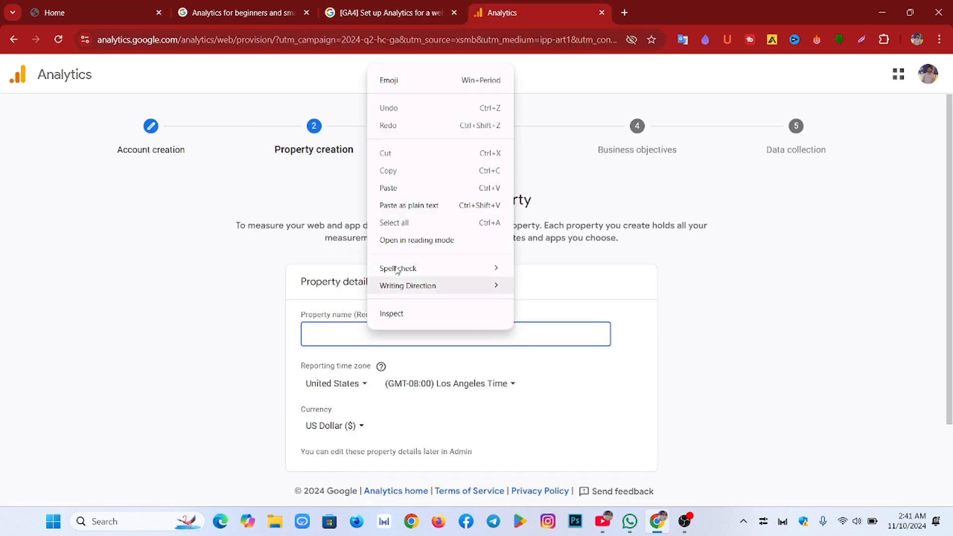
click(402, 188)
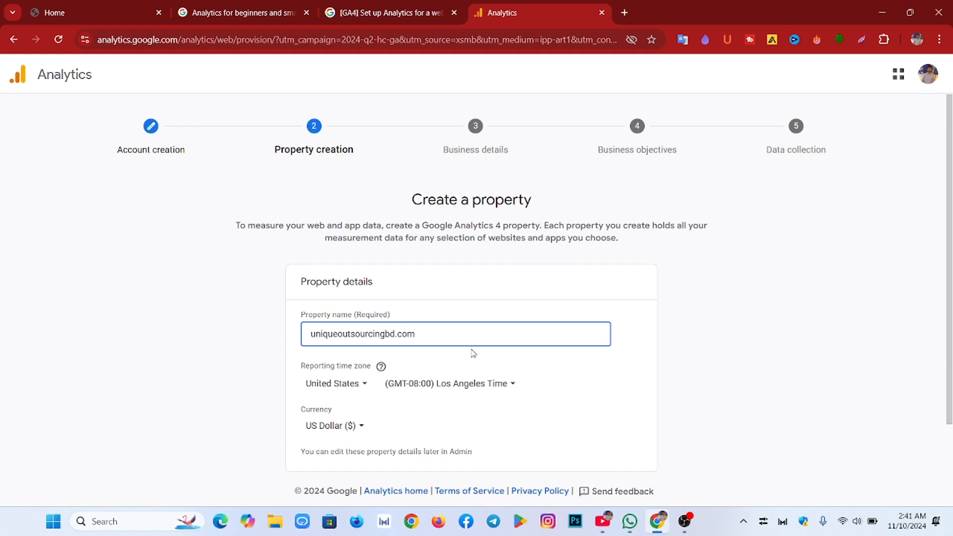
Set the reporting time zone country to Bangladesh and proceed to the business details
click(366, 386)
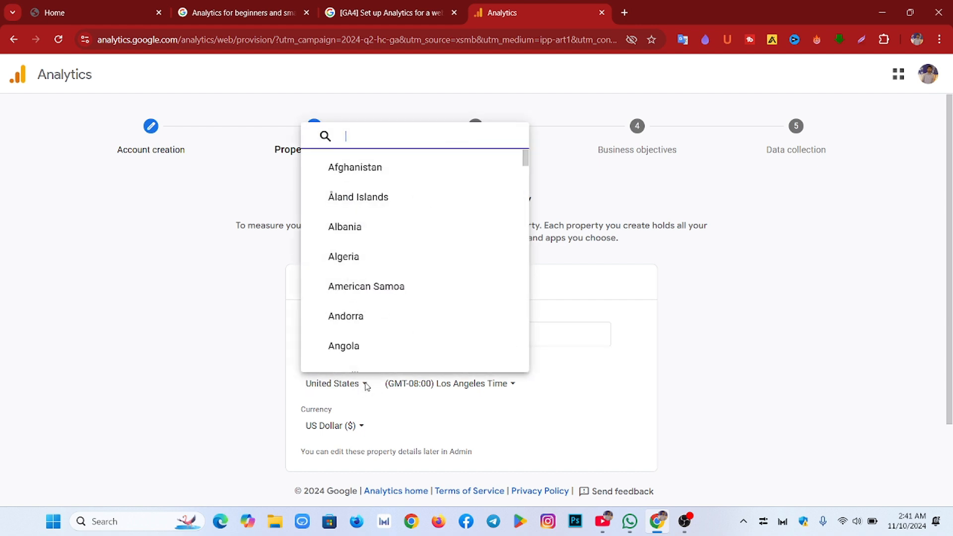
scroll(353, 238, down, 3)
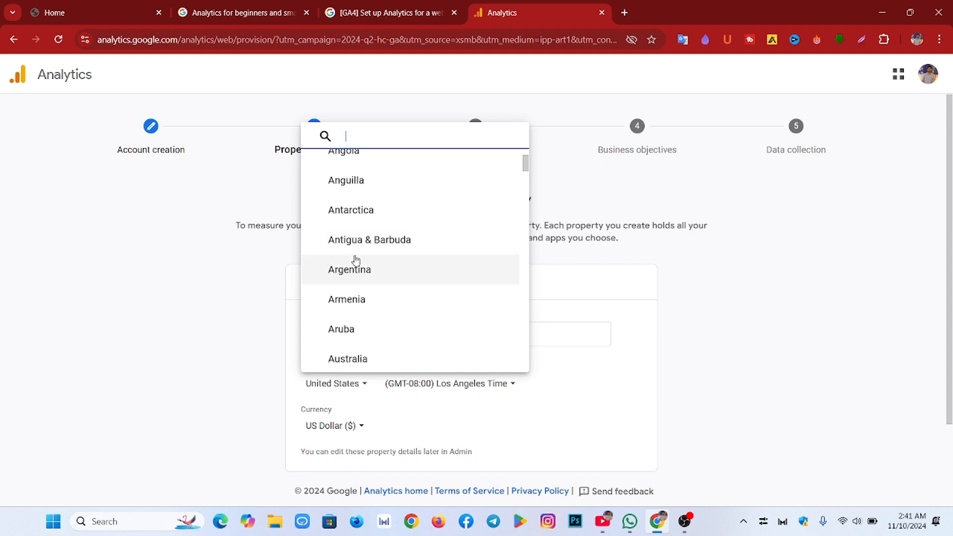
scroll(355, 259, down, 3)
click(354, 312)
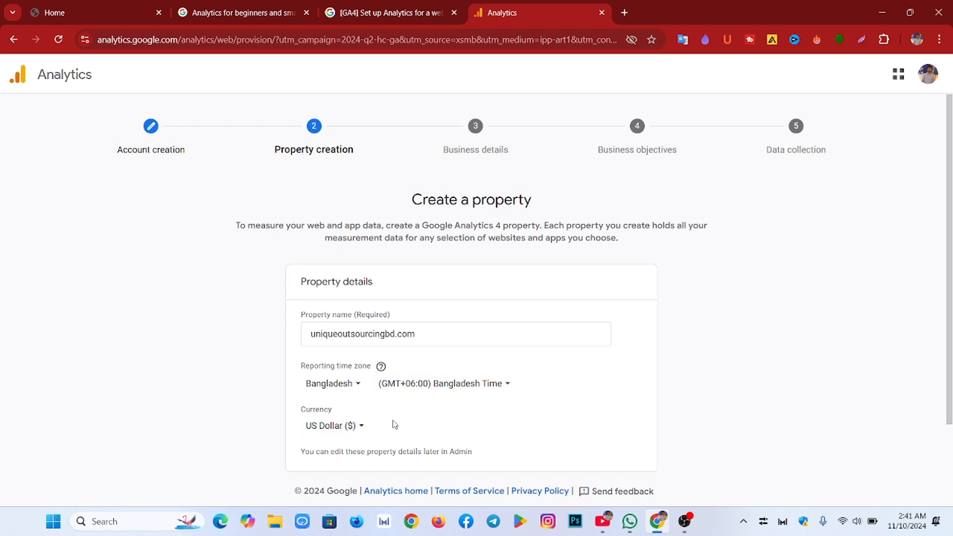
scroll(521, 377, down, 1)
scroll(521, 377, down, 1)
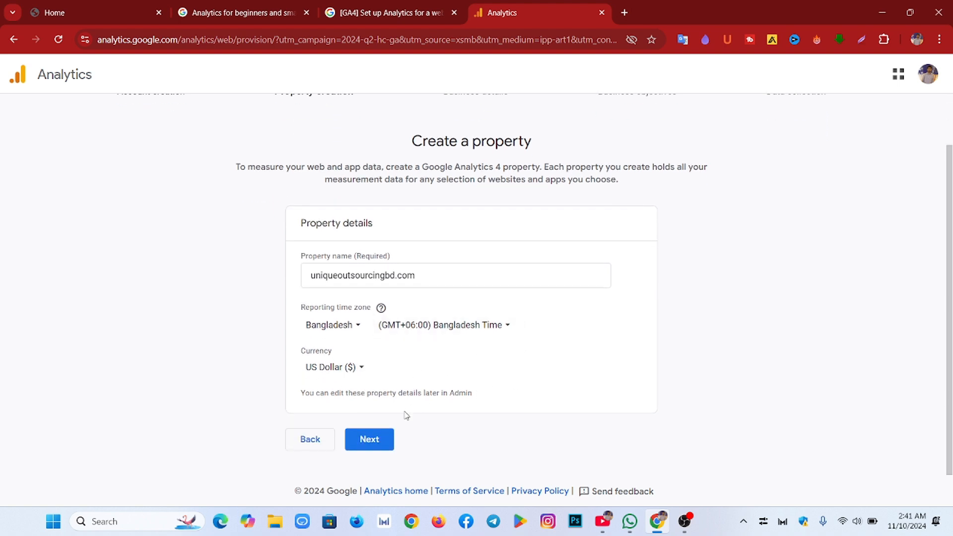
click(375, 443)
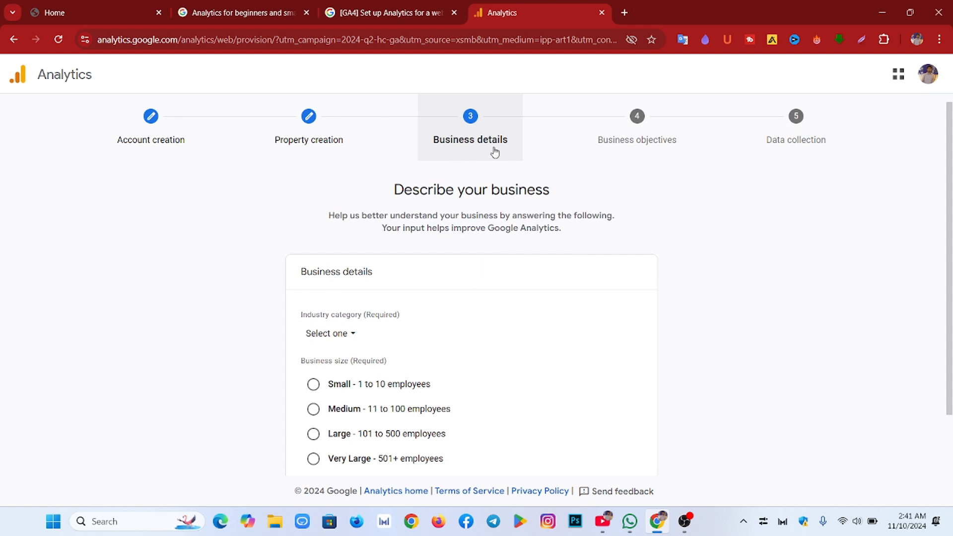
Examine the business details form and browse the available industry categories without choosing one
scroll(426, 221, down, 1)
scroll(428, 219, down, 1)
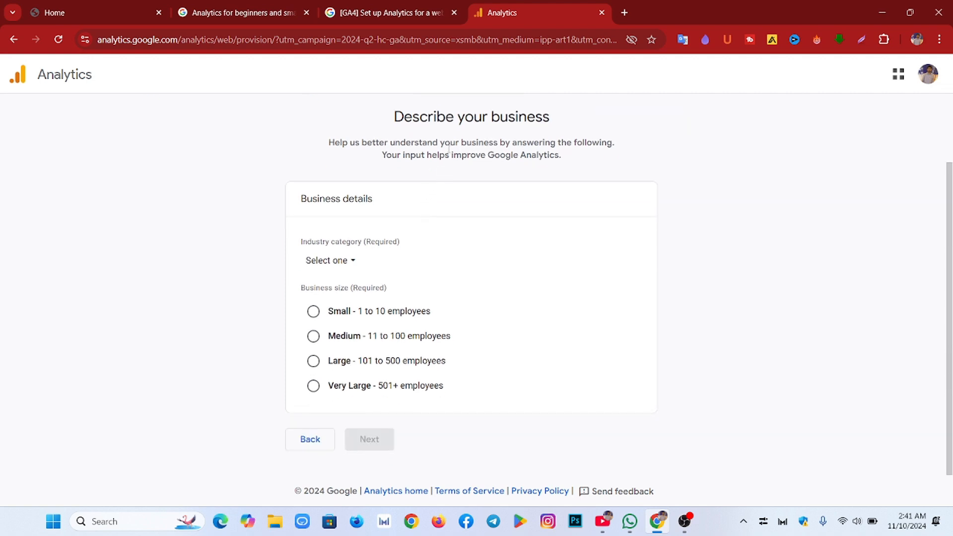
scroll(449, 148, up, 2)
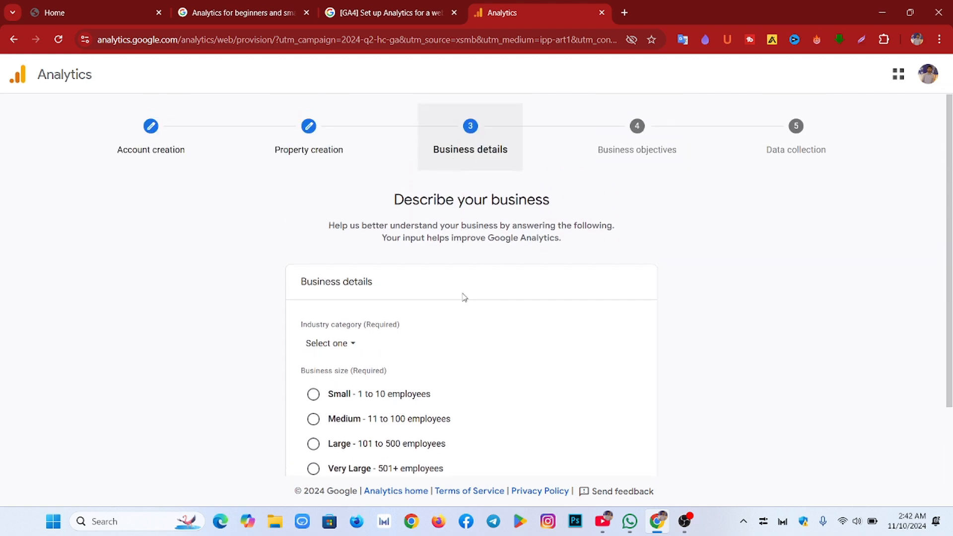
scroll(464, 297, down, 2)
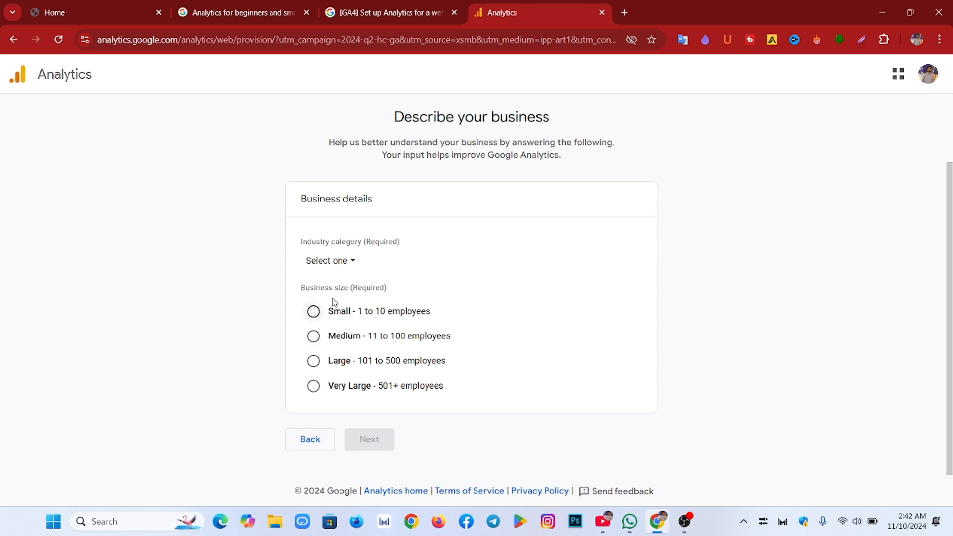
click(354, 262)
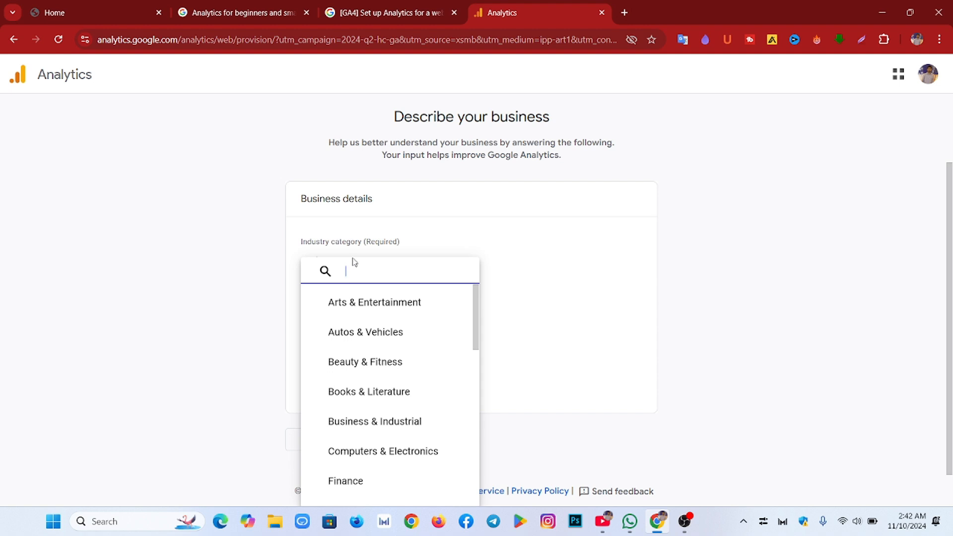
scroll(364, 353, down, 8)
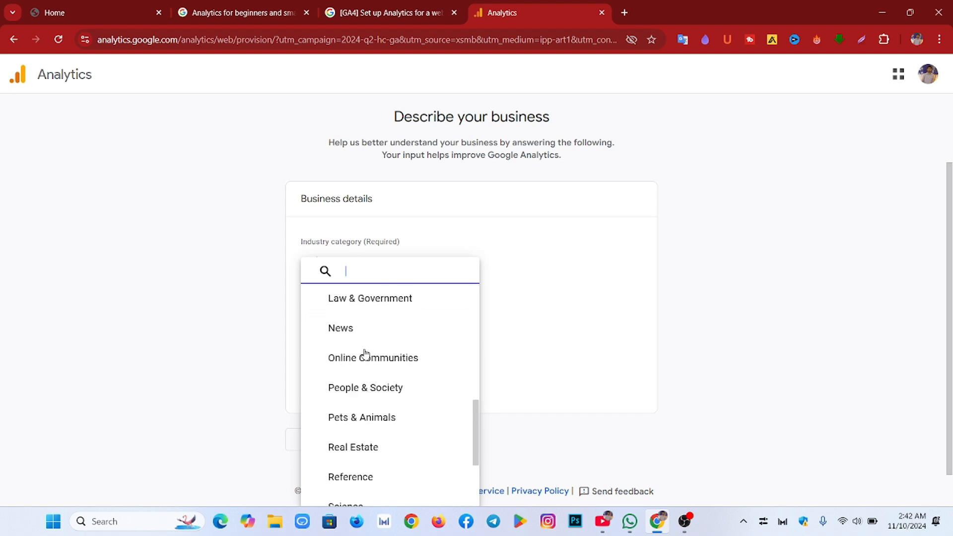
scroll(365, 356, down, 3)
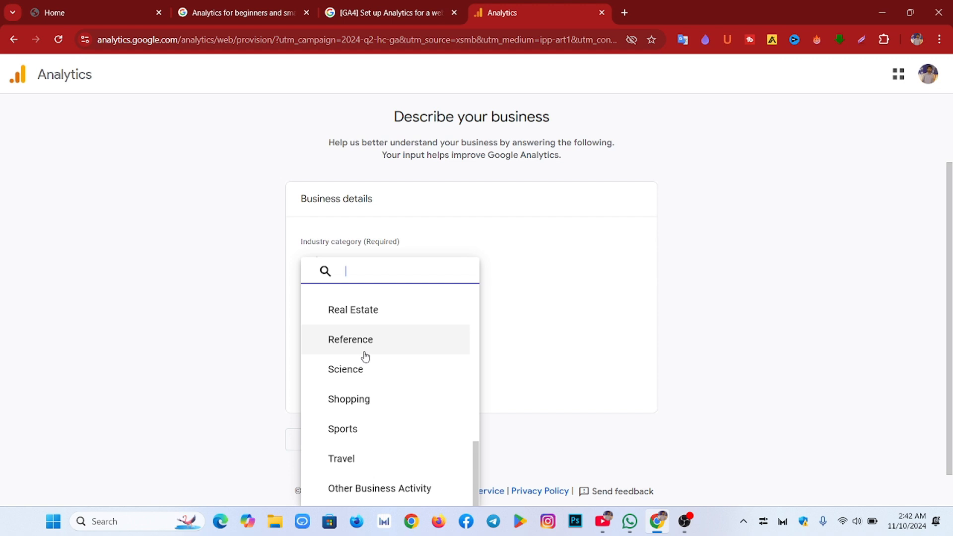
scroll(370, 411, up, 11)
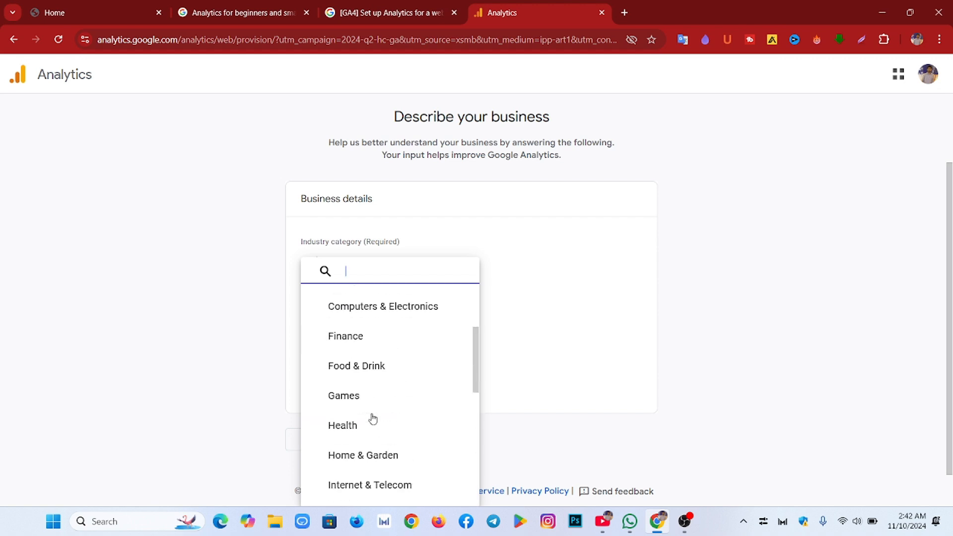
scroll(373, 412, down, 5)
scroll(374, 415, down, 2)
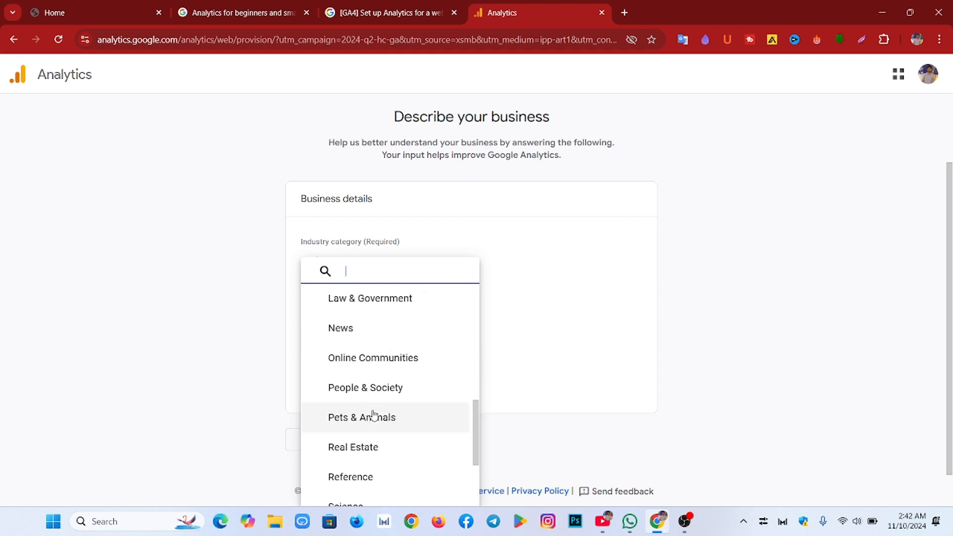
scroll(374, 414, down, 2)
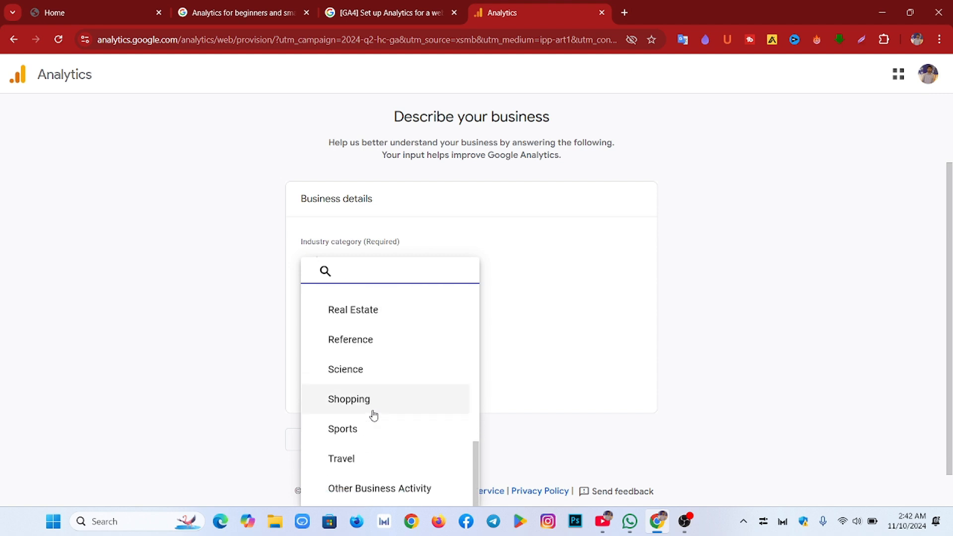
scroll(374, 414, up, 10)
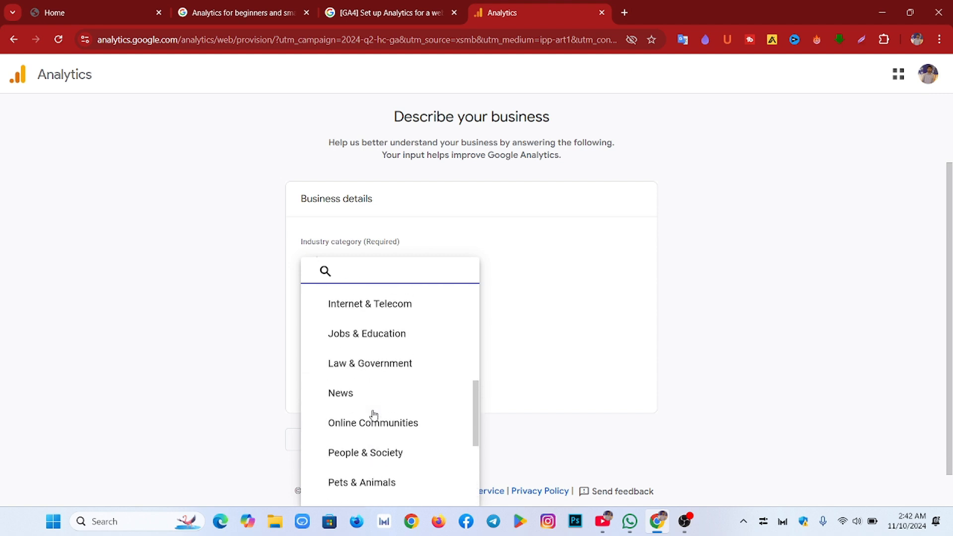
click(248, 309)
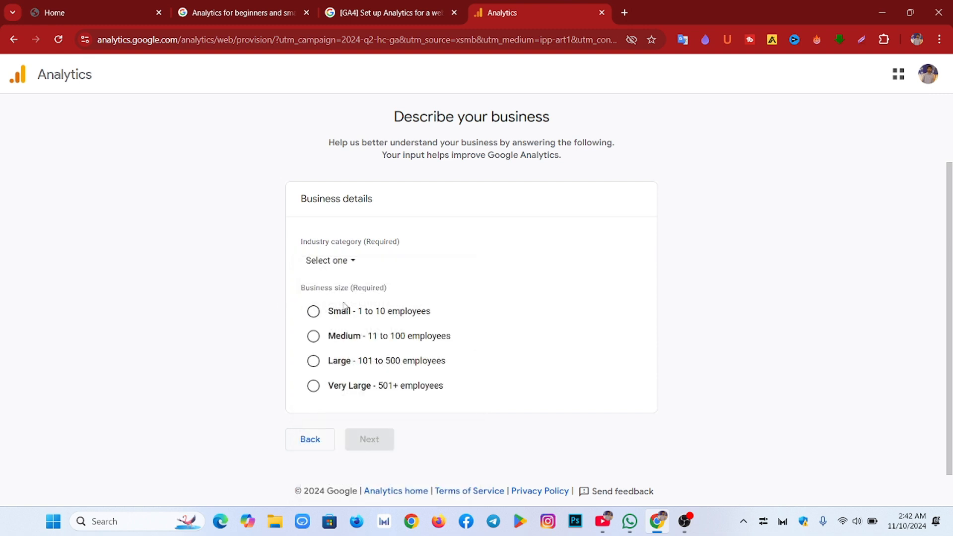
Describe the business as Small (1 to 10 employees) in the Other Business Activity category and proceed to the business objectives
click(312, 311)
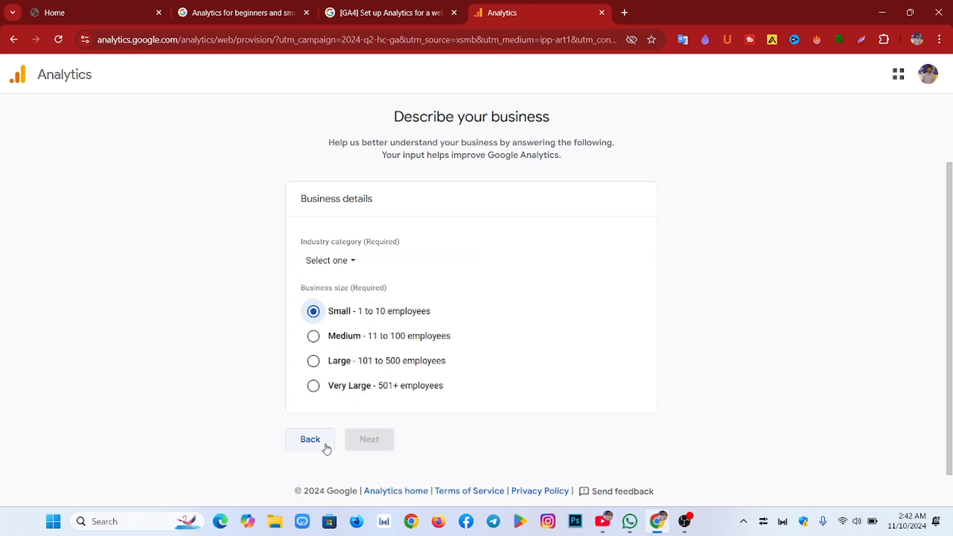
click(342, 264)
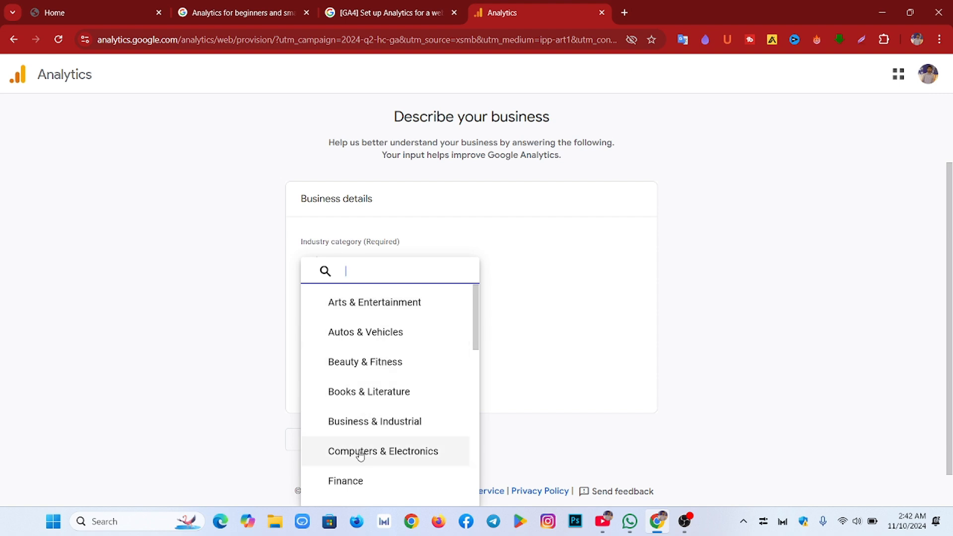
scroll(375, 454, down, 4)
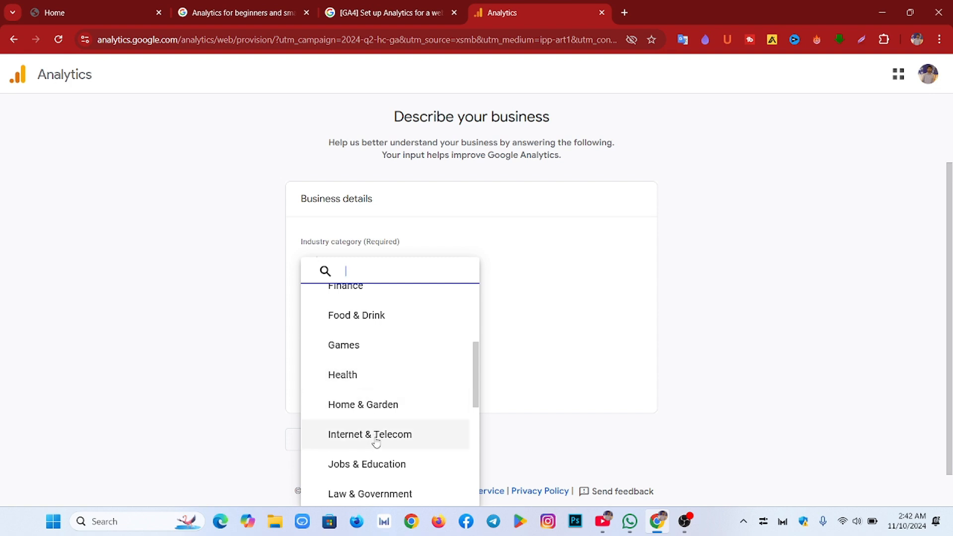
scroll(375, 452, down, 4)
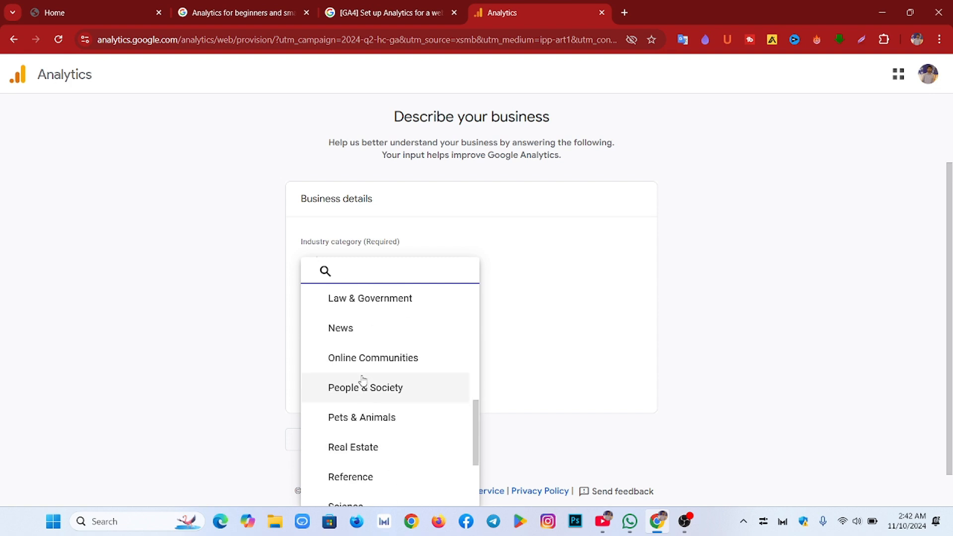
scroll(382, 339, down, 3)
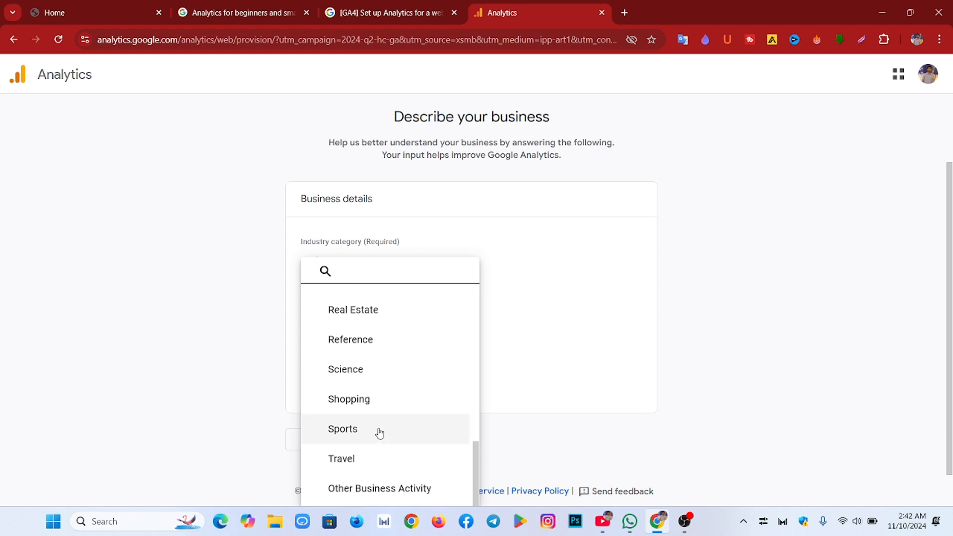
scroll(385, 454, up, 8)
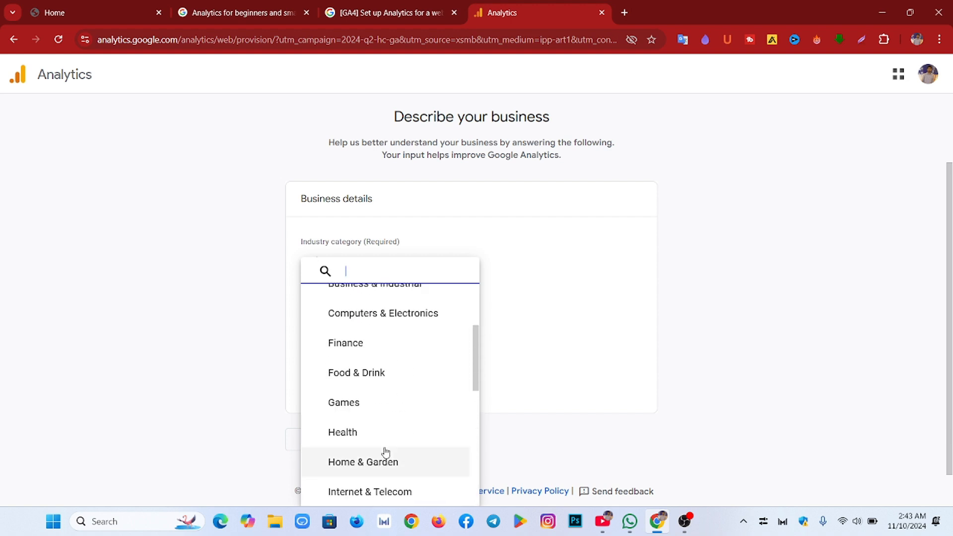
scroll(367, 357, up, 3)
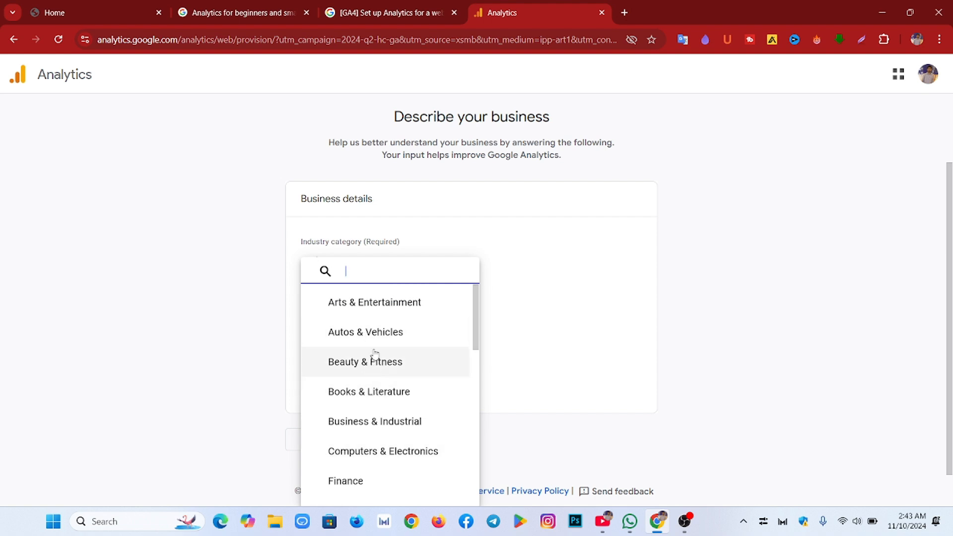
scroll(377, 343, down, 4)
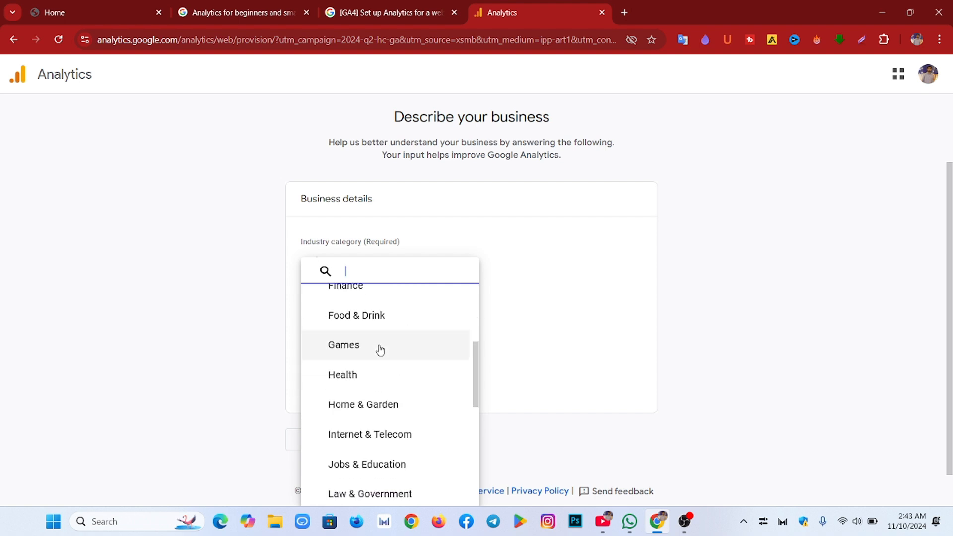
scroll(380, 350, down, 7)
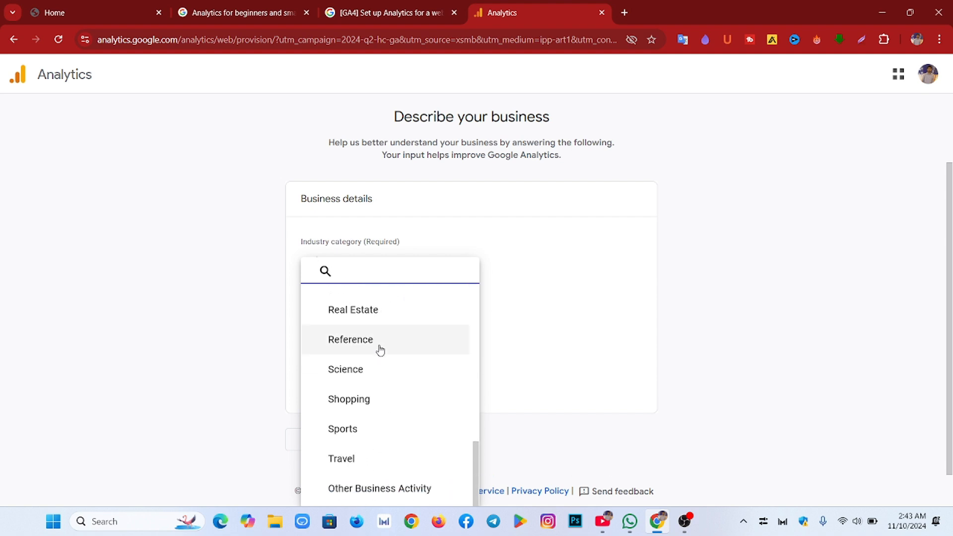
click(403, 499)
click(374, 439)
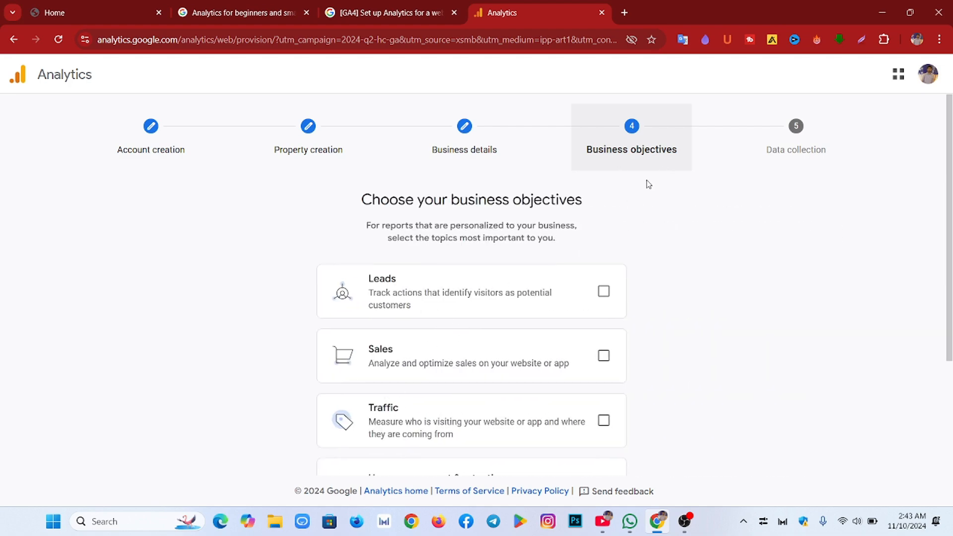
Try to combine the Leads, Traffic, User engagement & retention and Other business objectives
scroll(505, 344, down, 3)
scroll(504, 343, up, 3)
scroll(503, 274, down, 3)
scroll(492, 289, up, 3)
scroll(461, 289, down, 3)
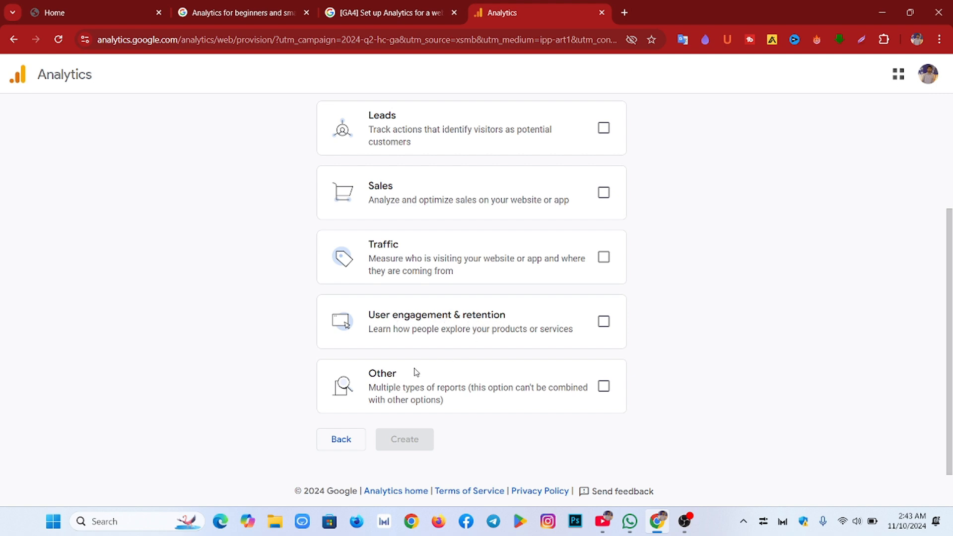
scroll(475, 308, up, 3)
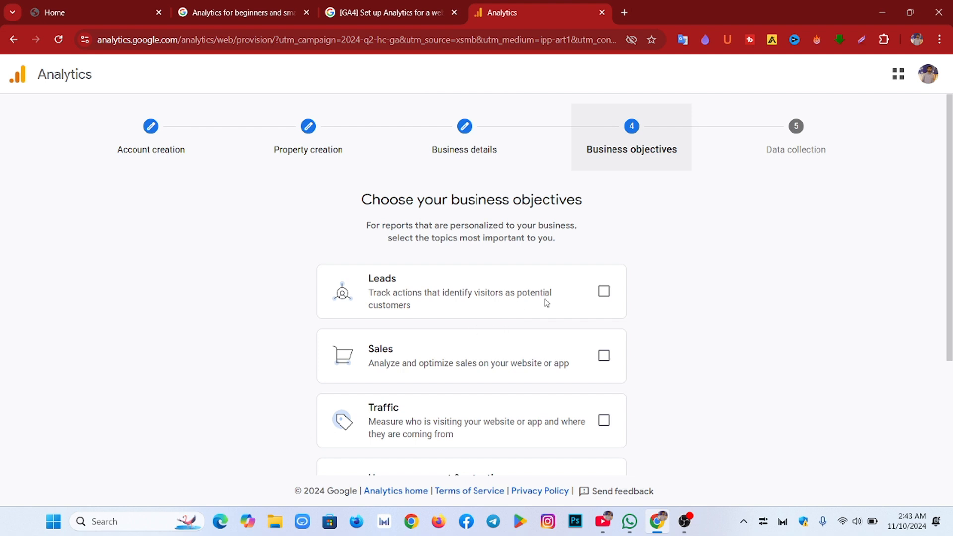
click(604, 291)
scroll(525, 333, down, 3)
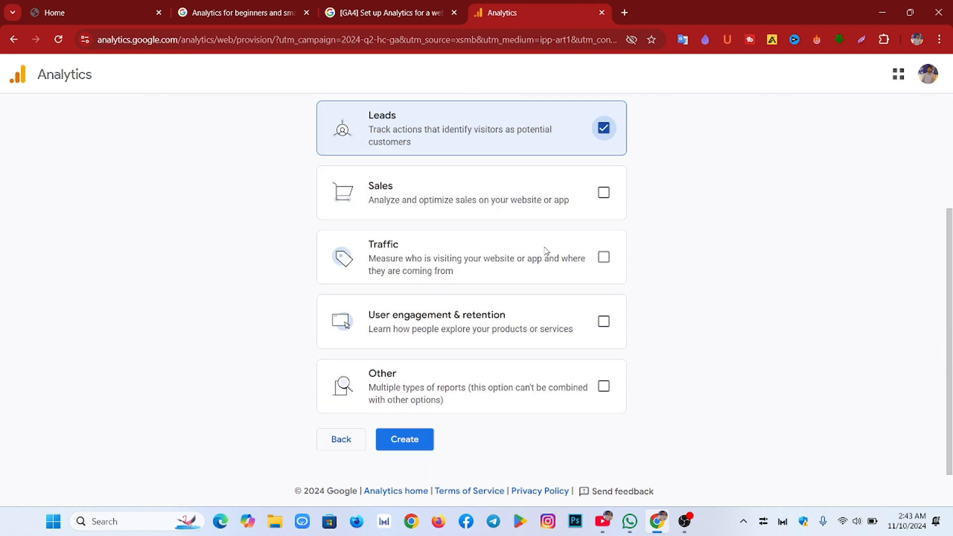
click(603, 258)
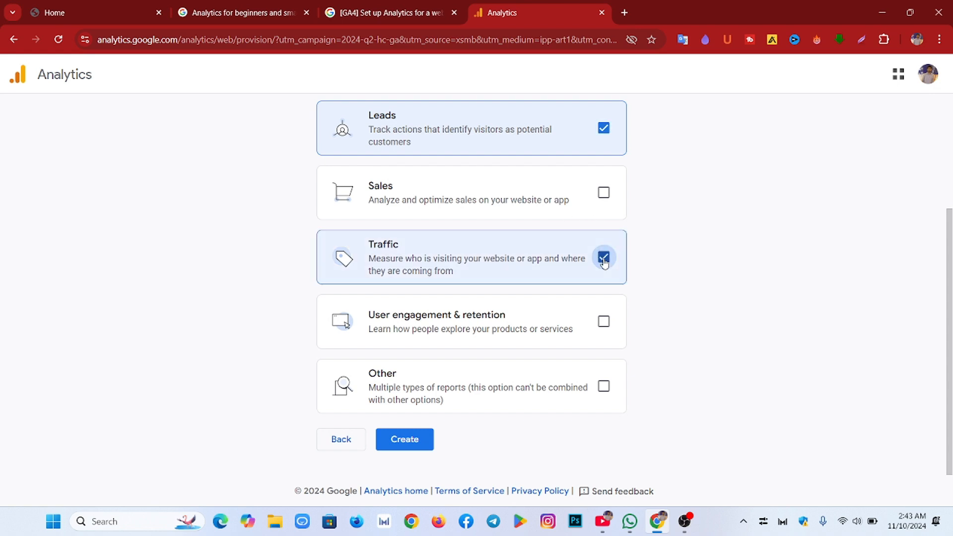
click(604, 323)
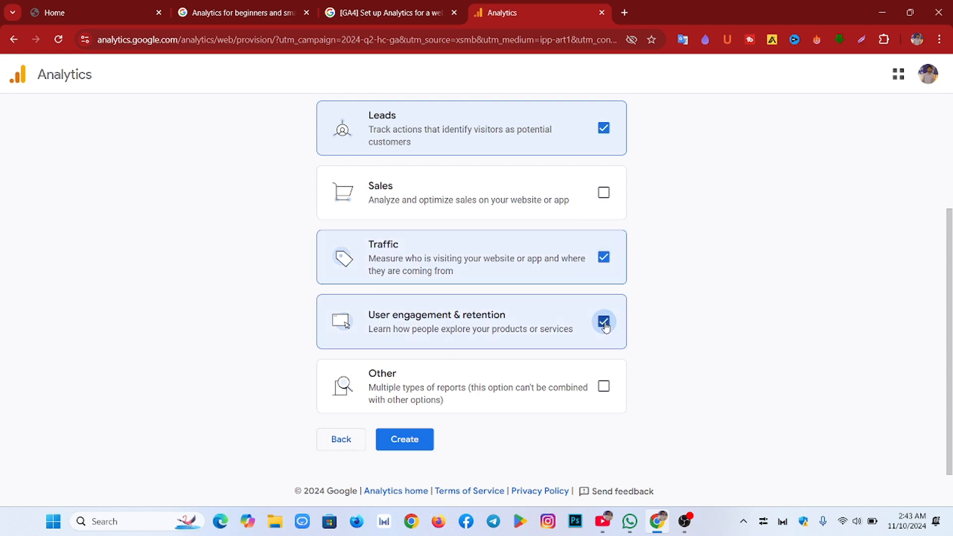
click(603, 387)
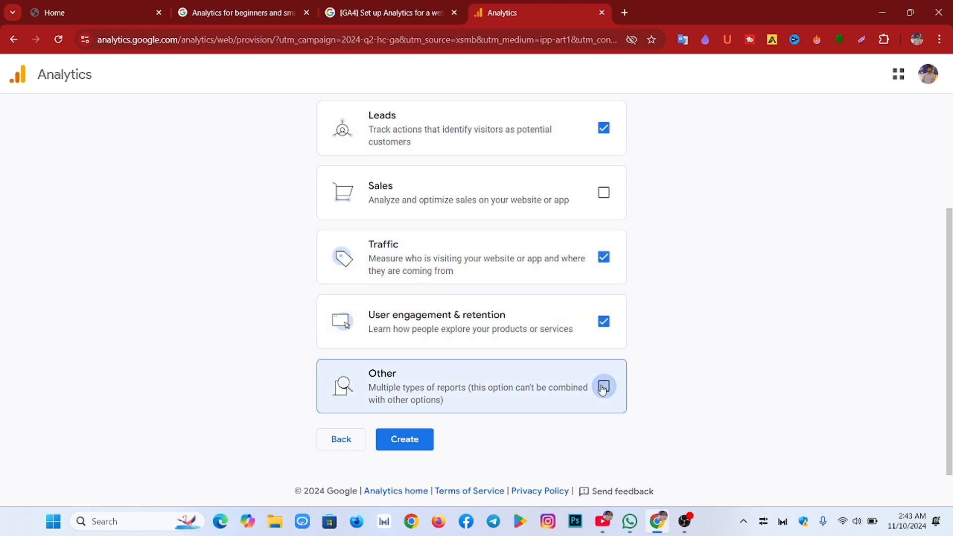
Choose User engagement & retention, Leads and Traffic as the business objectives and submit the account and property for creation
click(604, 321)
scroll(610, 331, up, 3)
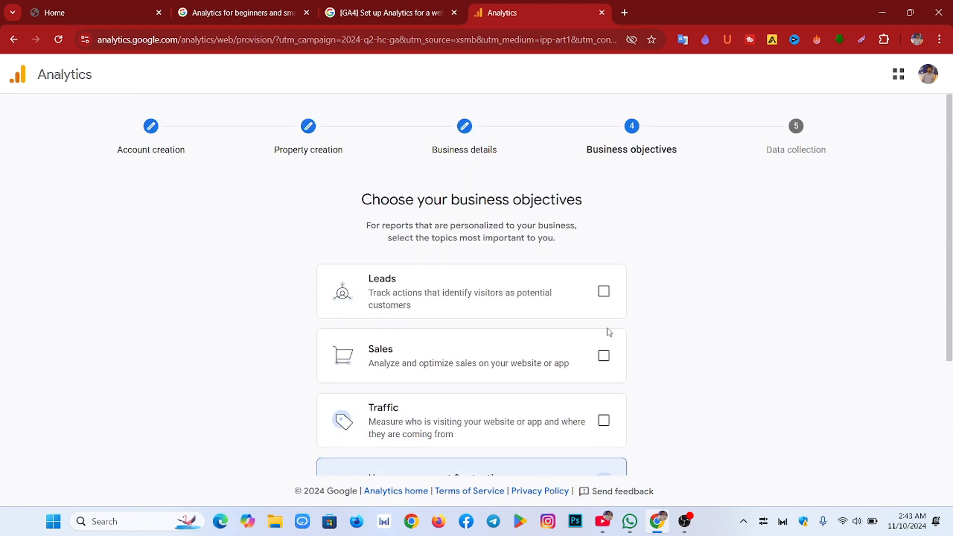
click(604, 294)
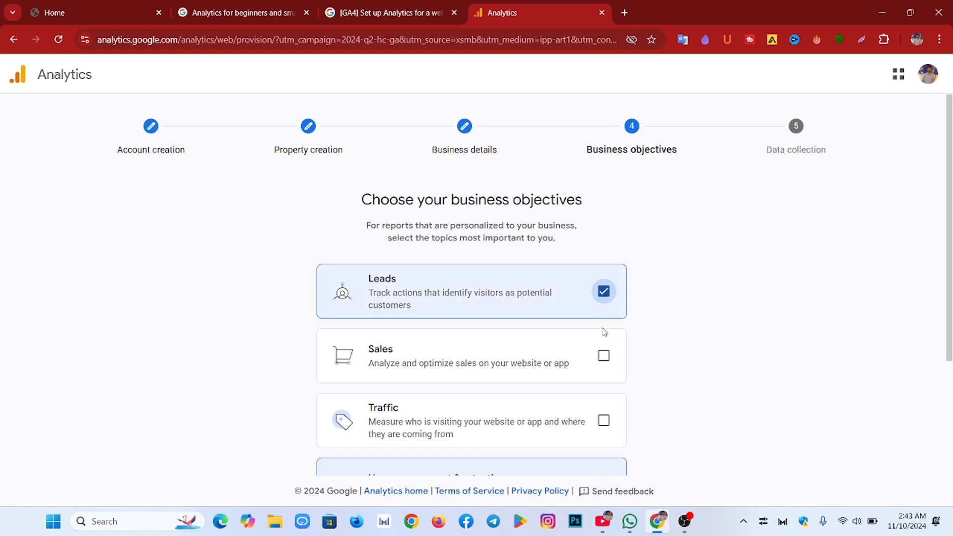
click(604, 421)
scroll(571, 388, down, 3)
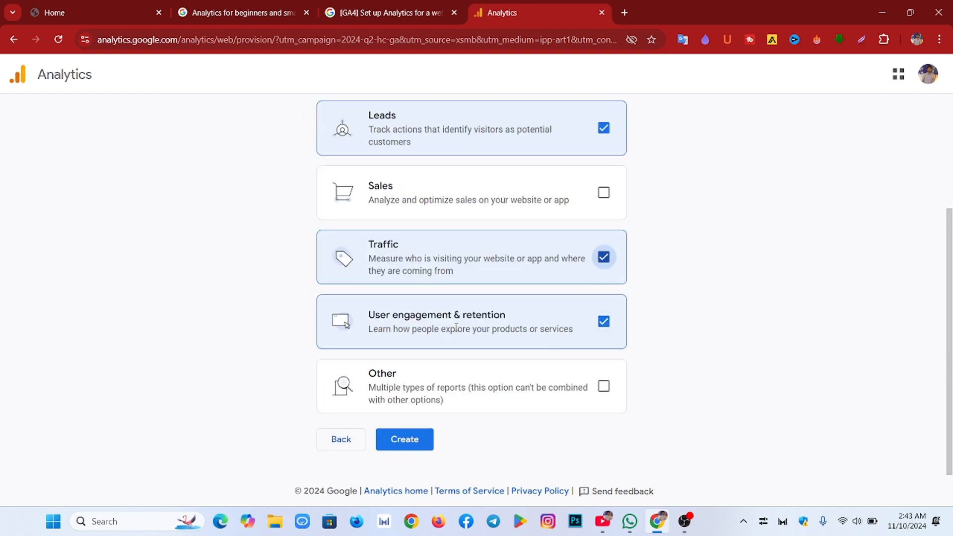
click(403, 440)
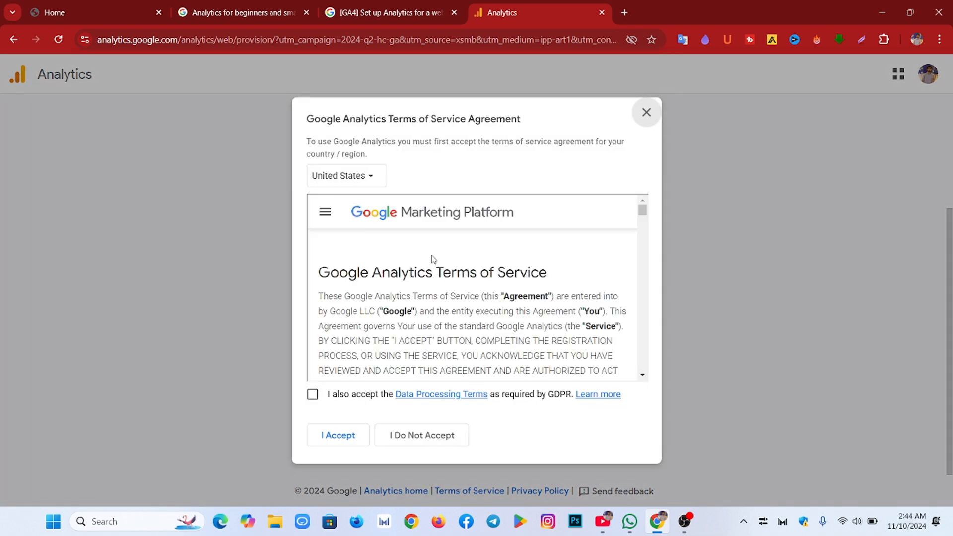
Review the Google Analytics Terms of Service Agreement for the United States and accept it
scroll(480, 248, down, 10)
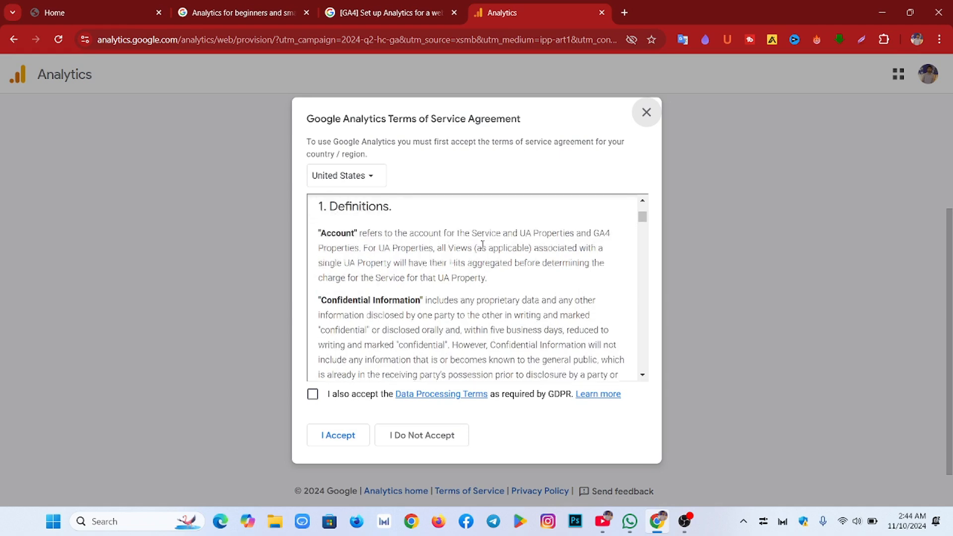
scroll(482, 245, down, 8)
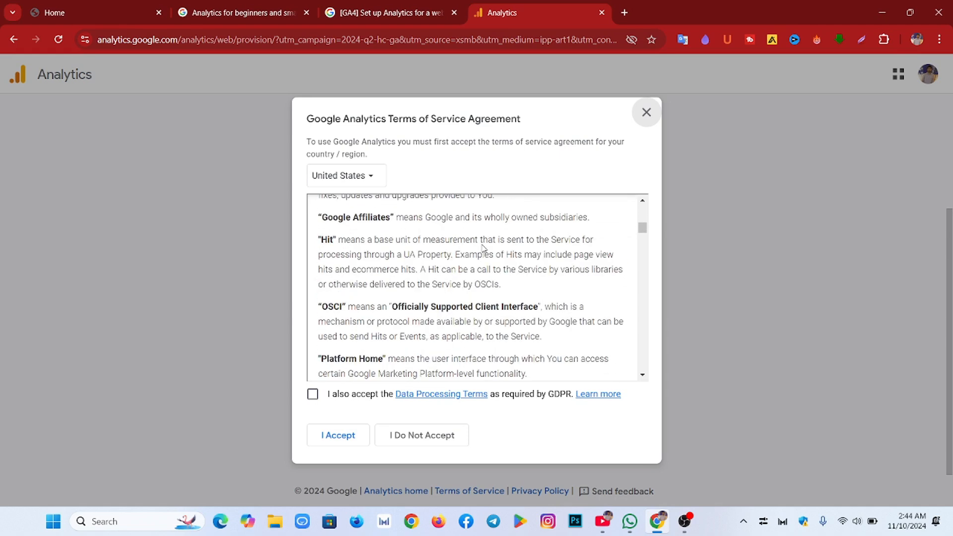
scroll(482, 247, down, 15)
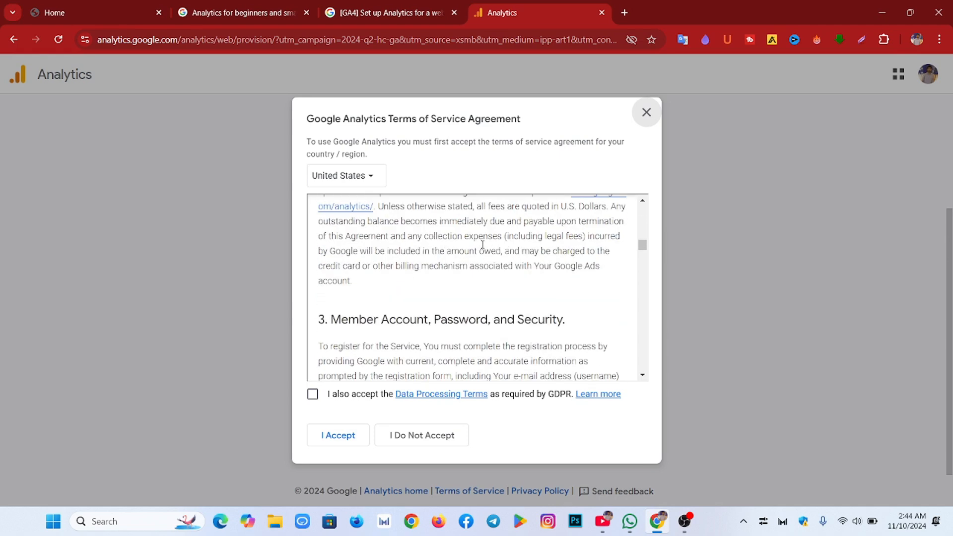
scroll(482, 244, down, 15)
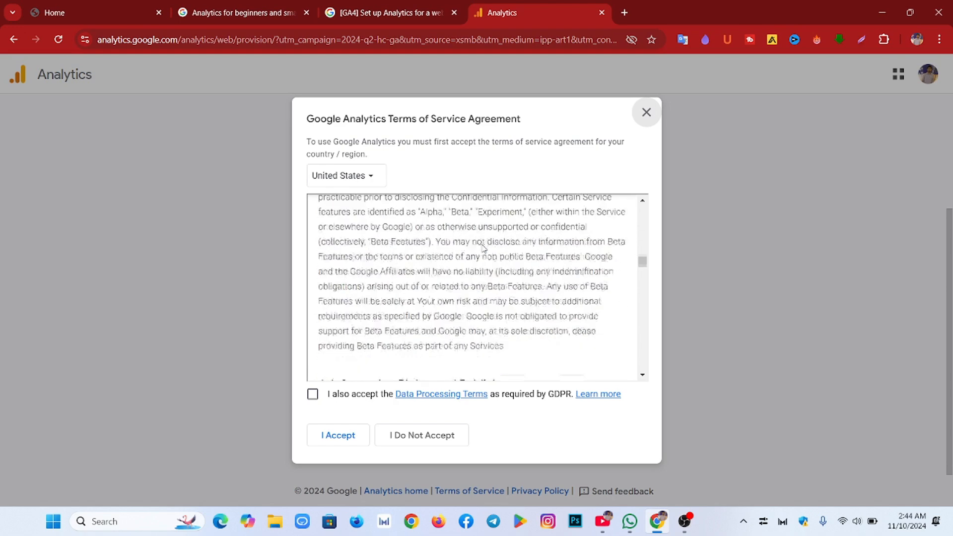
scroll(482, 245, down, 1)
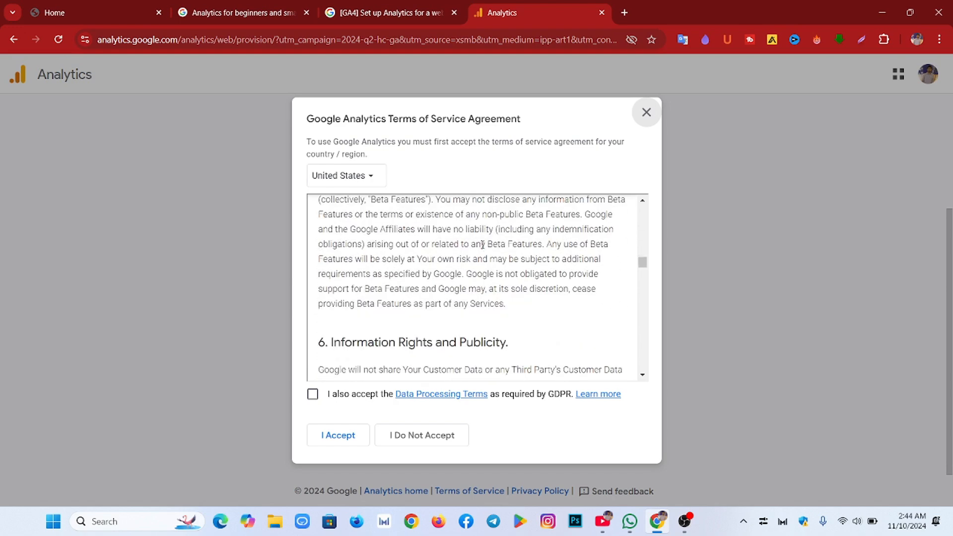
click(343, 442)
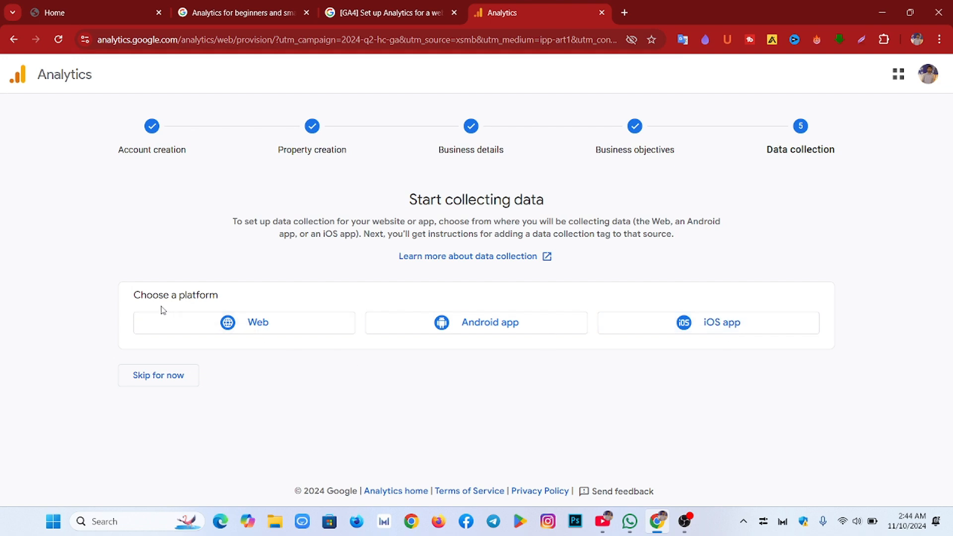
Start a Web data stream and set its website URL to uniqueoutsourcingbd.com, copied from the open website's address
click(258, 329)
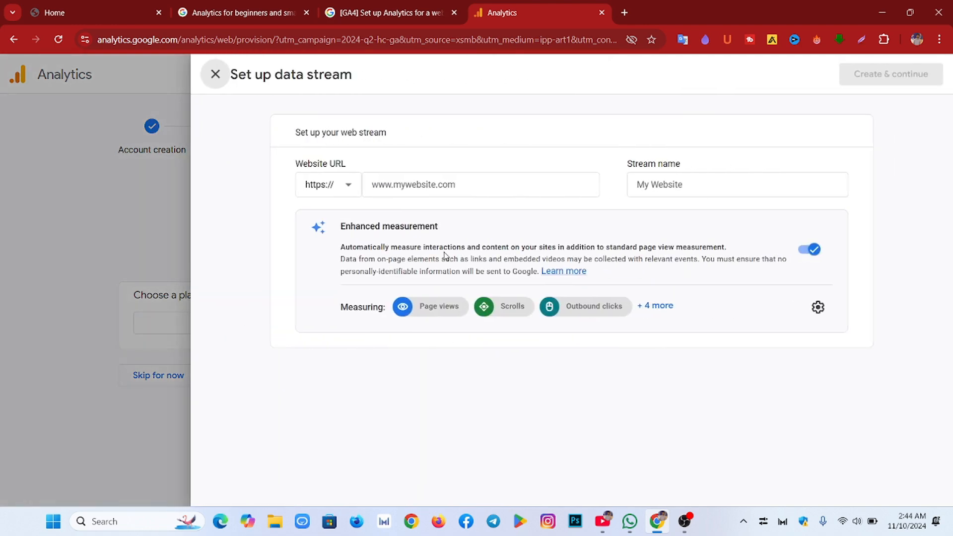
click(451, 184)
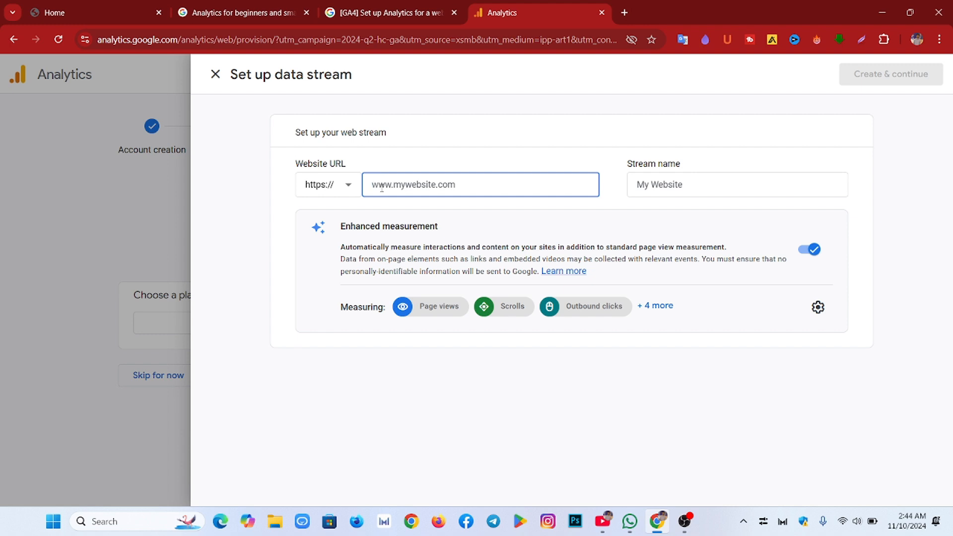
click(111, 13)
drag(228, 40, 127, 50)
right_click(126, 51)
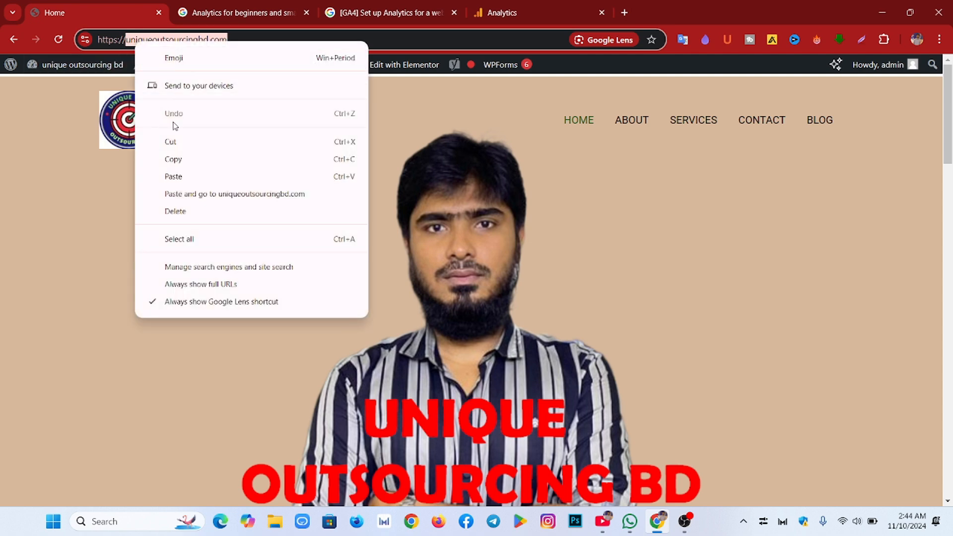
click(174, 159)
click(502, 13)
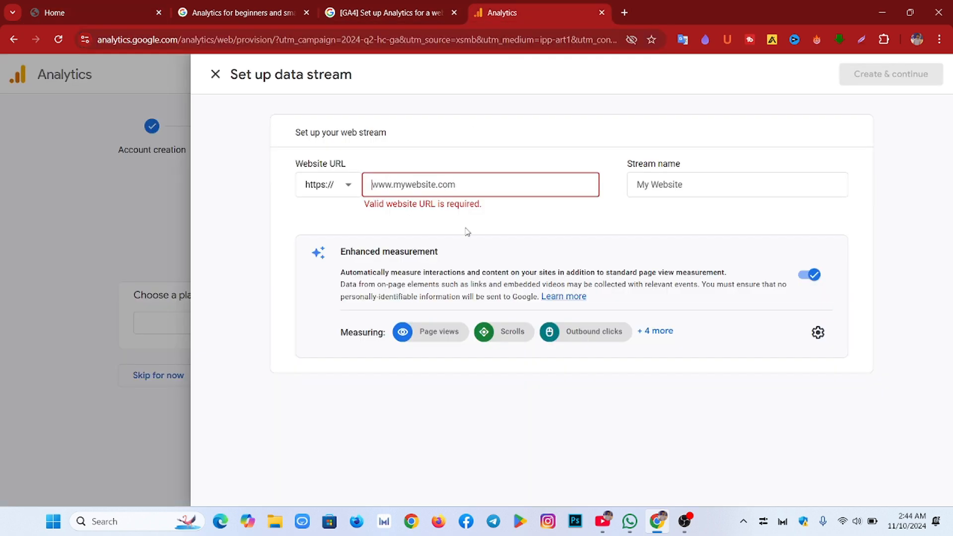
right_click(416, 189)
click(442, 309)
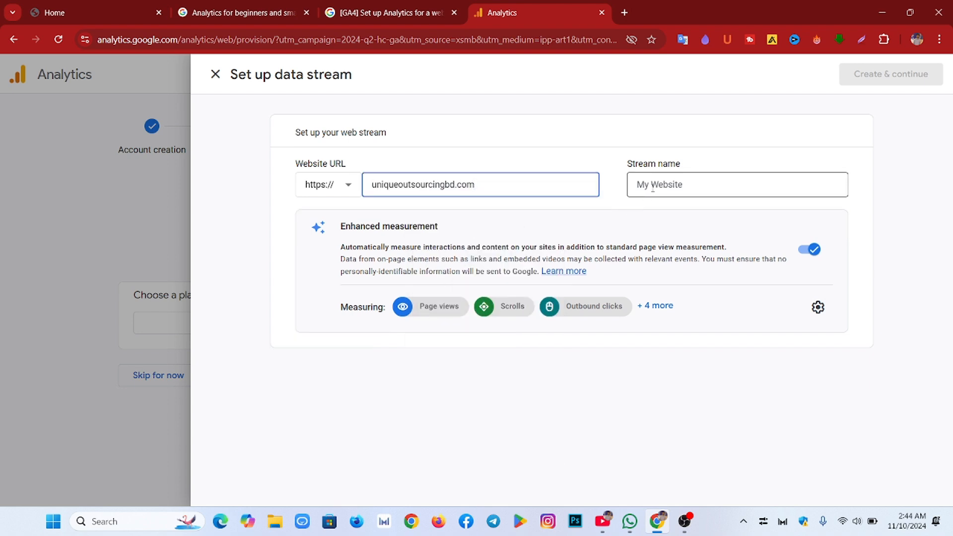
Name the stream uniqueoutsourcingbd, reusing that part of the website URL, and create the data stream
click(665, 185)
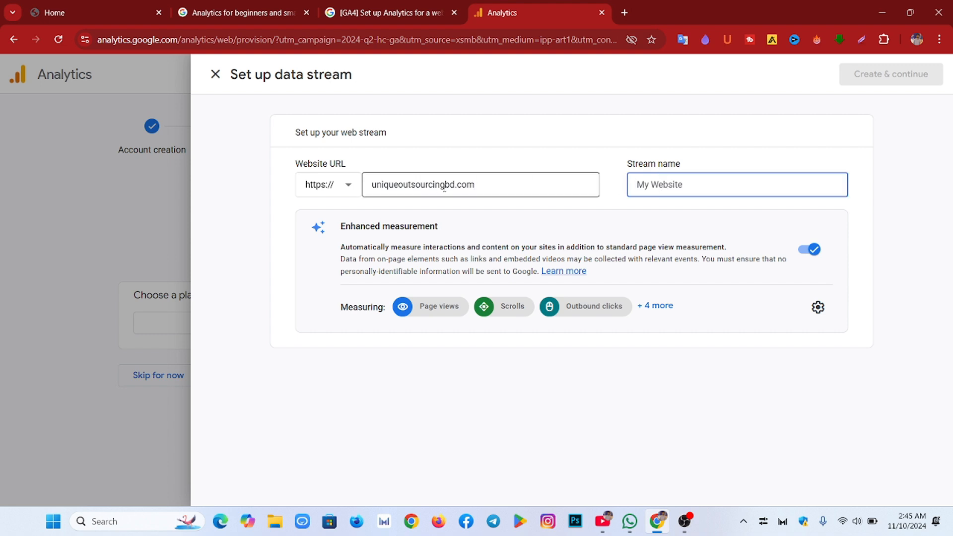
drag(454, 185, 380, 189)
right_click(380, 189)
click(425, 250)
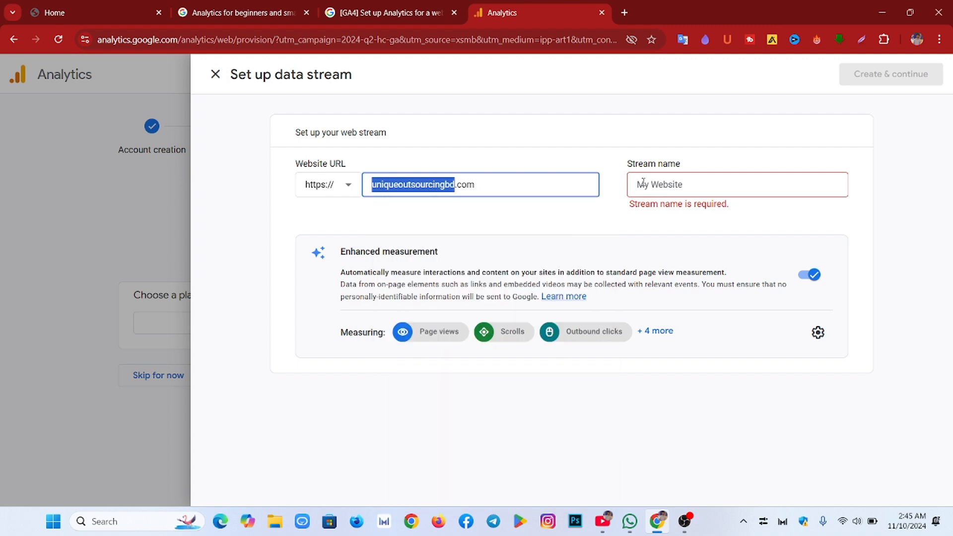
click(643, 181)
right_click(643, 182)
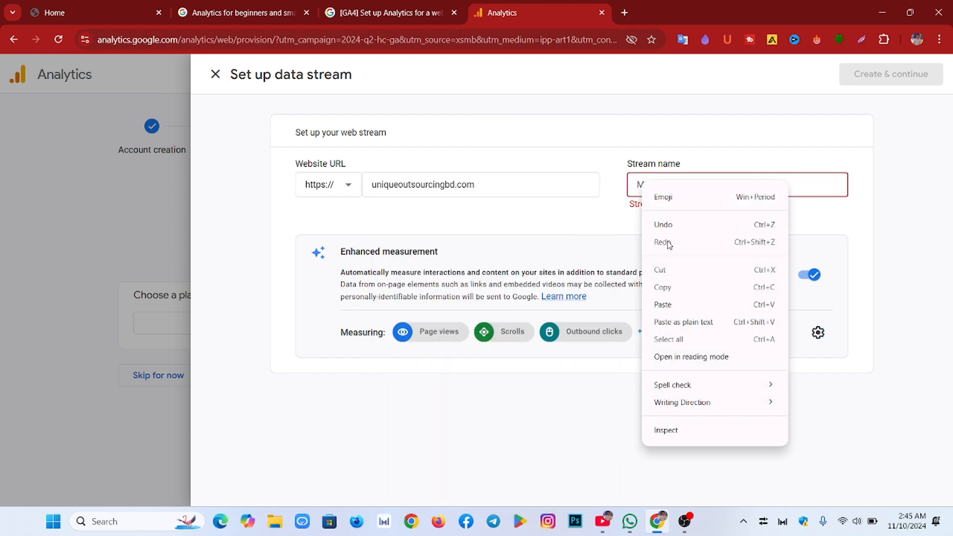
click(669, 305)
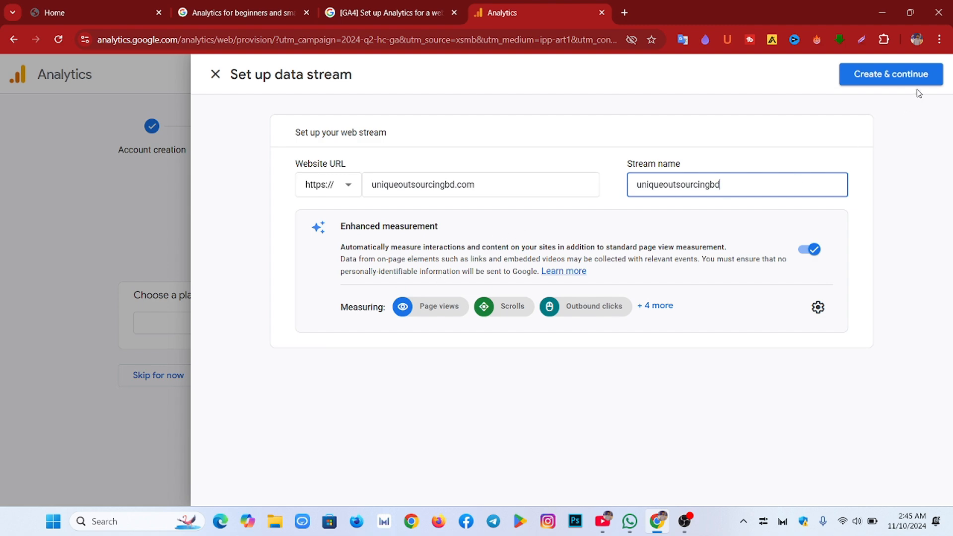
click(911, 75)
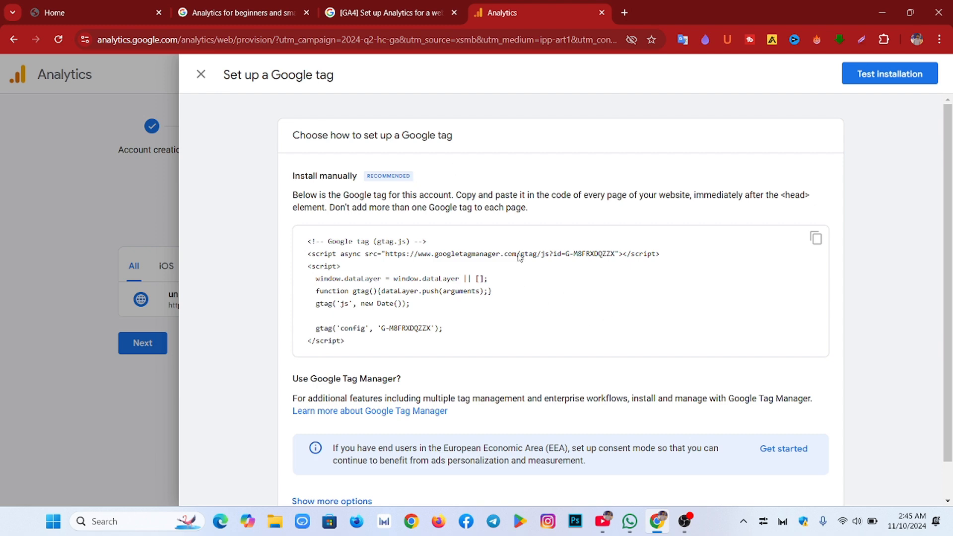
Switch to the website and open its WordPress dashboard at uniqueoutsourcingbd.com/wp-admin
click(116, 11)
click(241, 44)
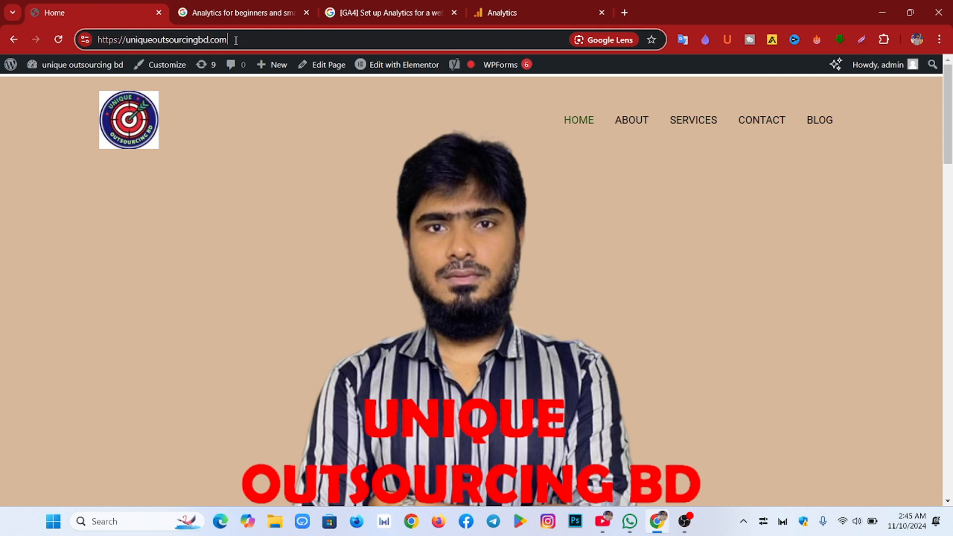
text(/)
text(wp)
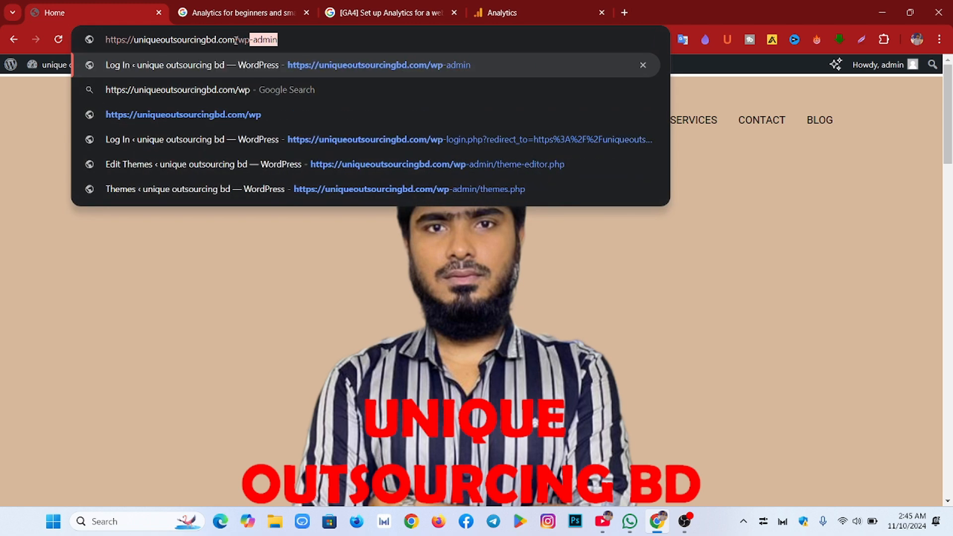
text(-admin)
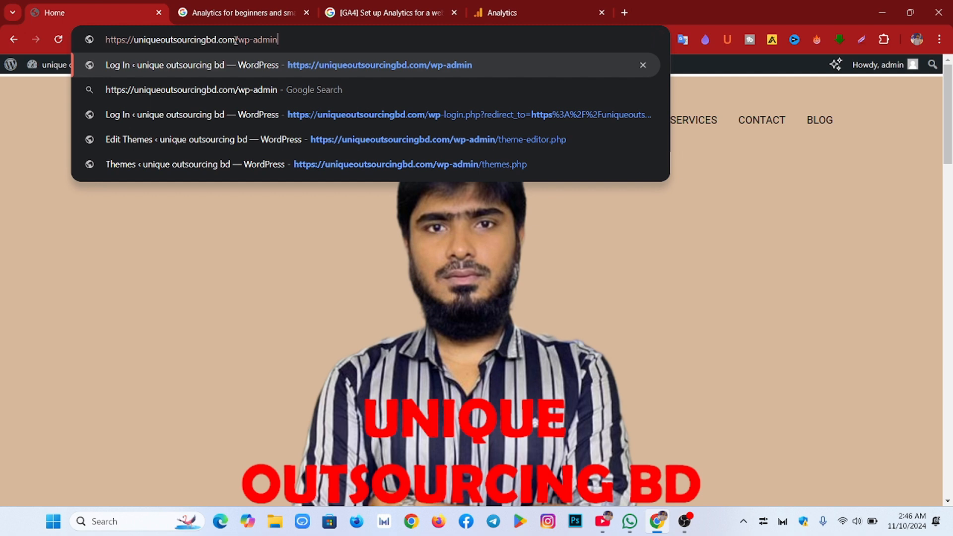
key(Return)
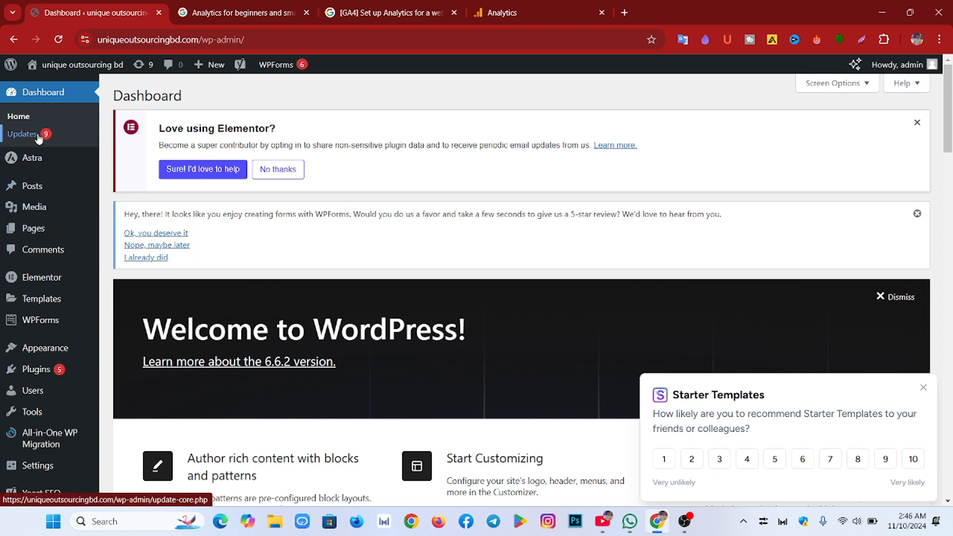
Open WordPress's Theme File Editor for the Astra theme and acknowledge the direct-editing warning
scroll(40, 278, down, 8)
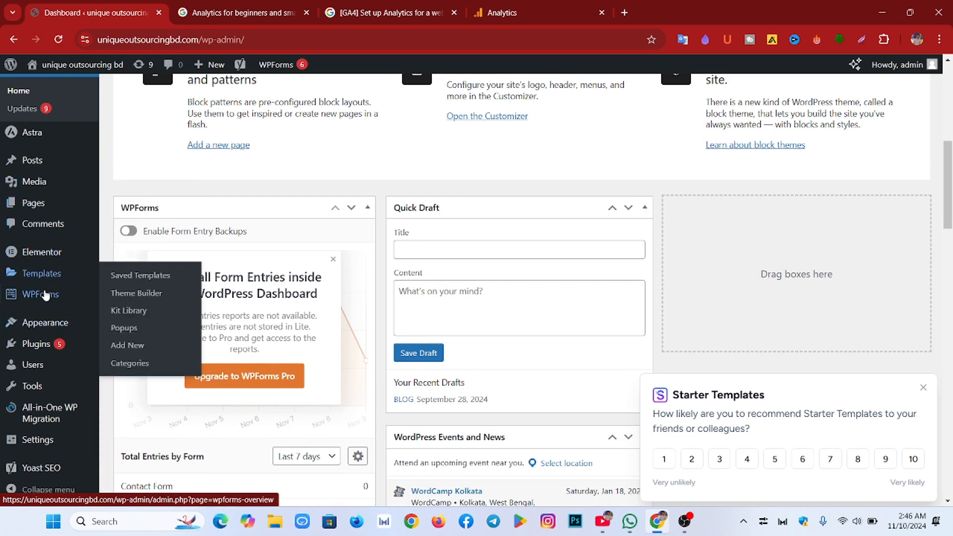
mouse_move(38, 335)
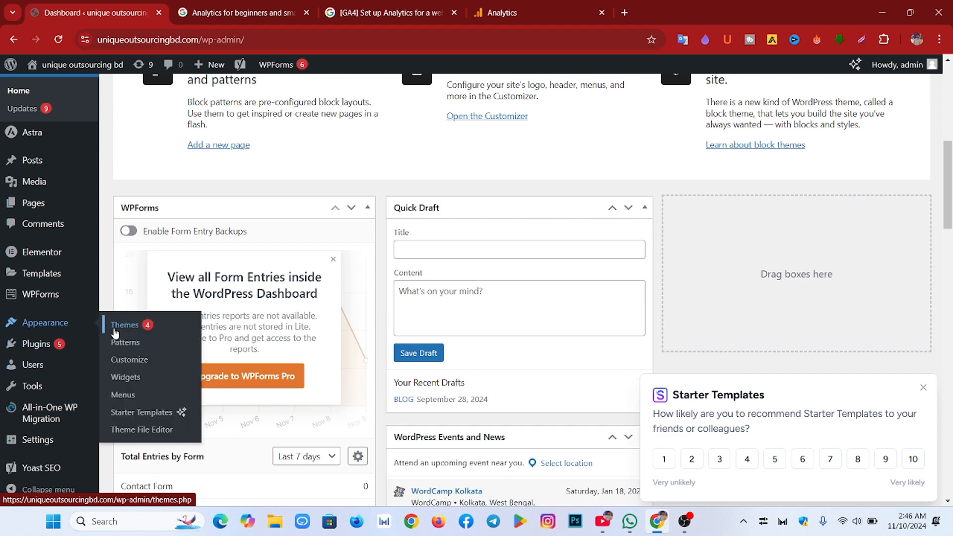
click(148, 435)
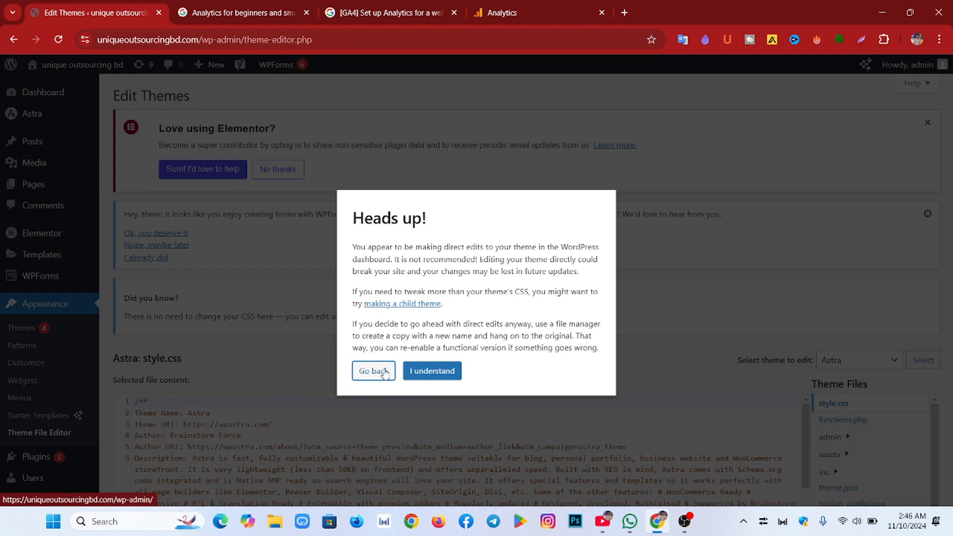
click(442, 377)
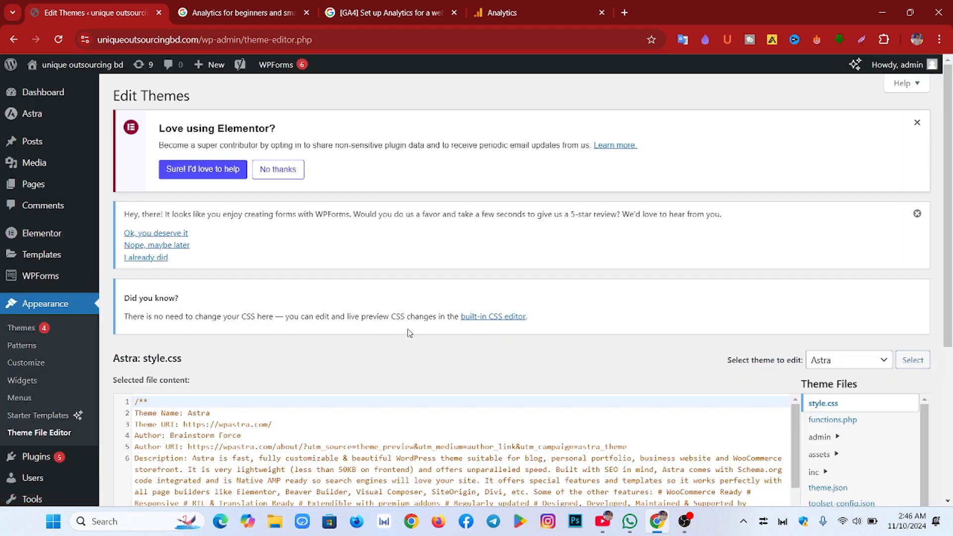
scroll(410, 329, down, 5)
scroll(410, 329, up, 6)
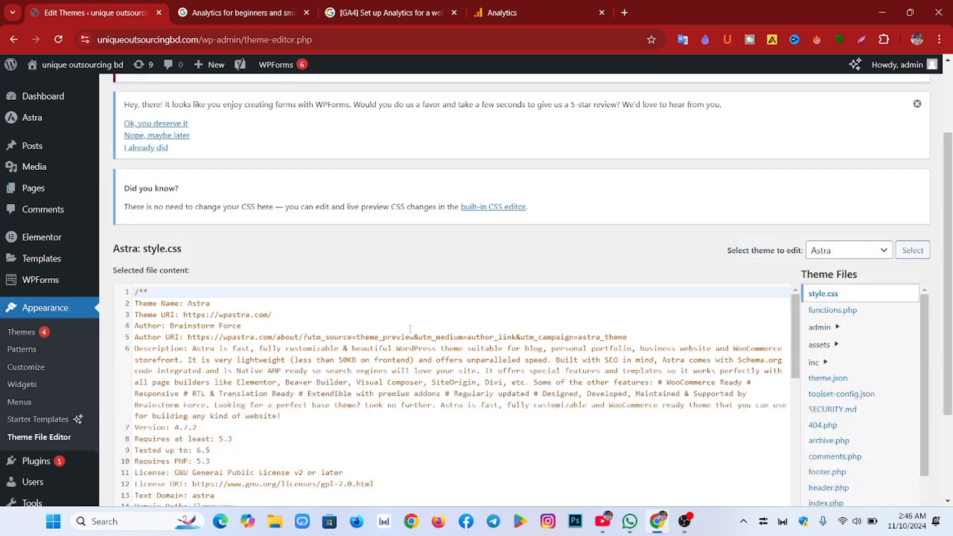
Return to Google Analytics and copy the manual-installation Google tag code to the clipboard
click(517, 11)
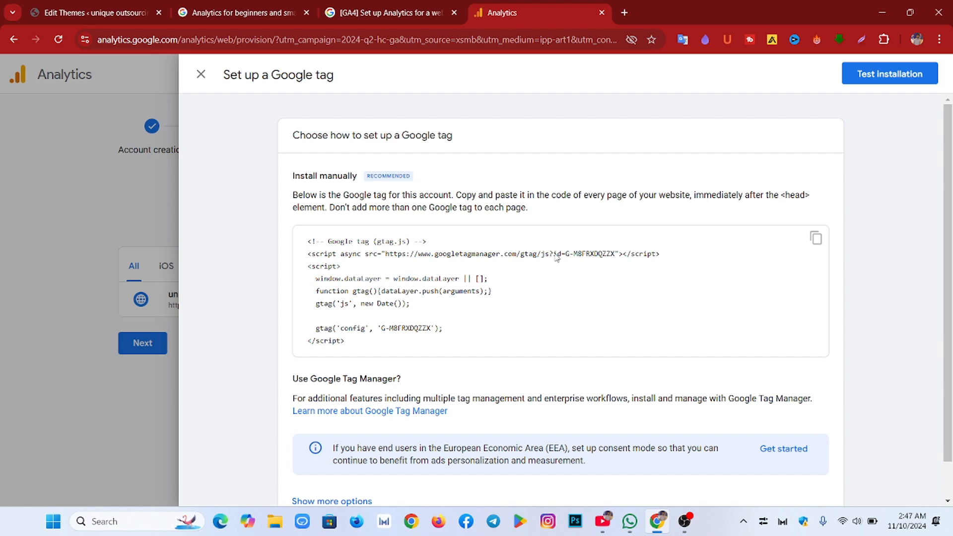
click(816, 239)
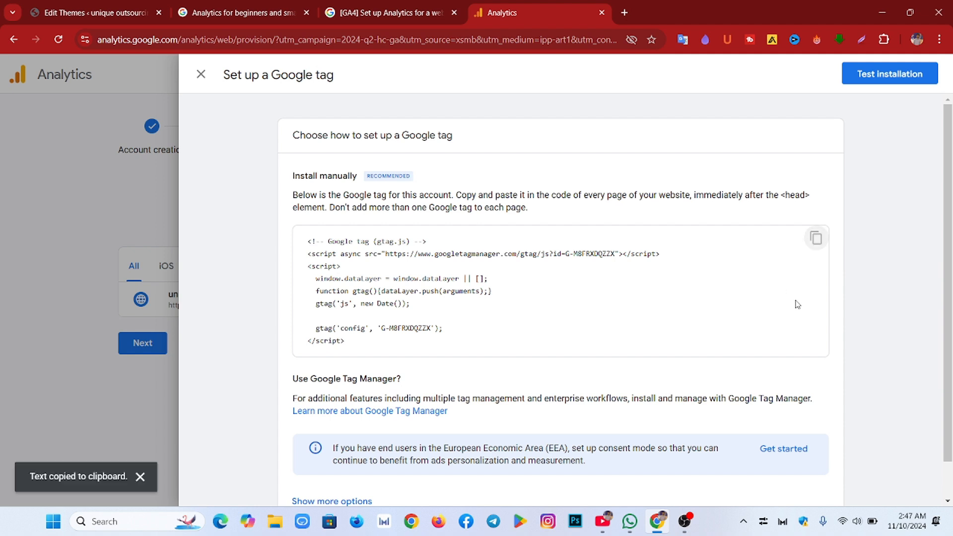
click(817, 239)
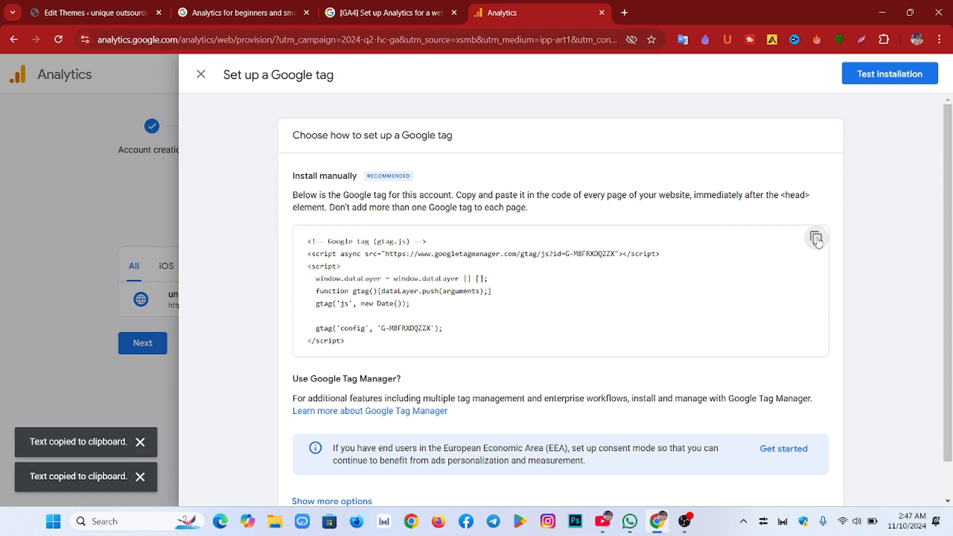
click(138, 441)
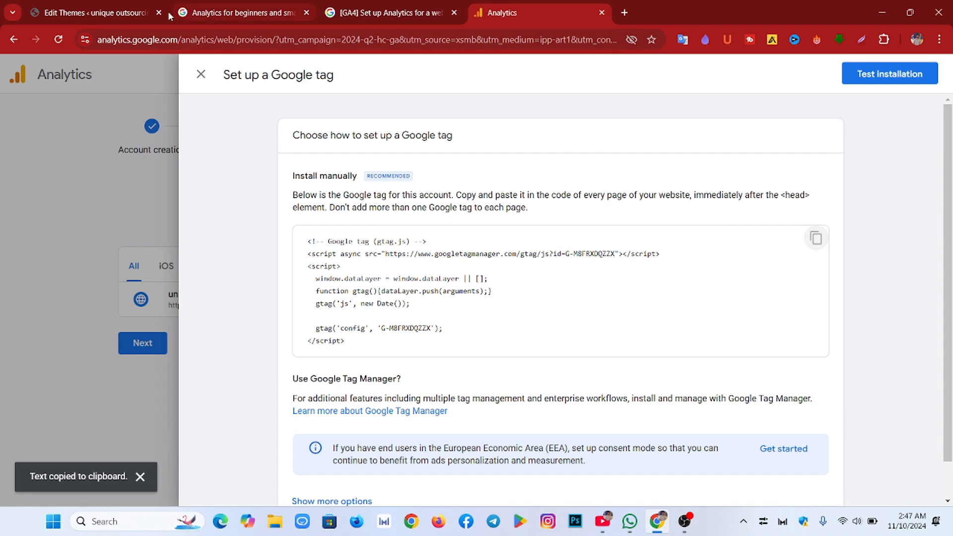
Switch back to the WordPress theme editor and search the page for "head", refining the search to "header"
click(128, 13)
scroll(268, 283, down, 4)
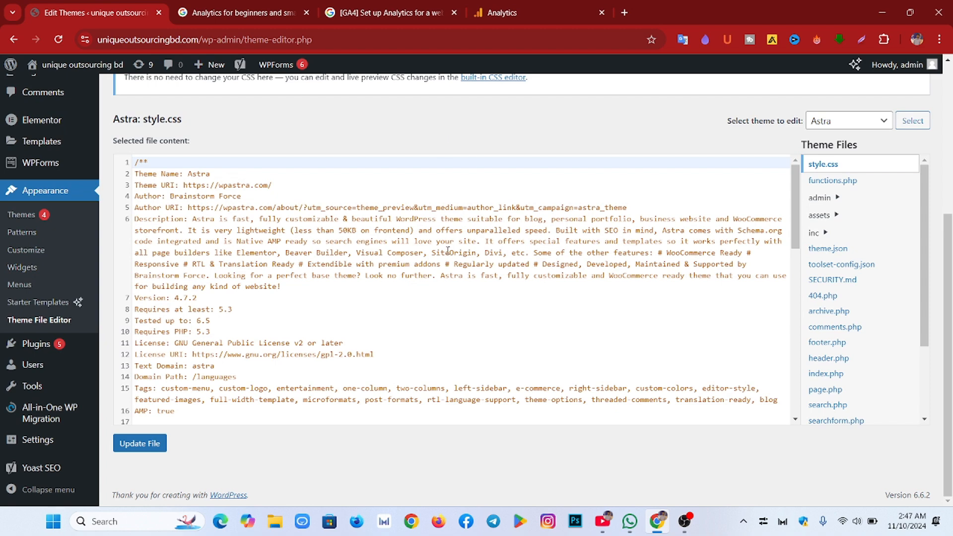
key(ctrl+f)
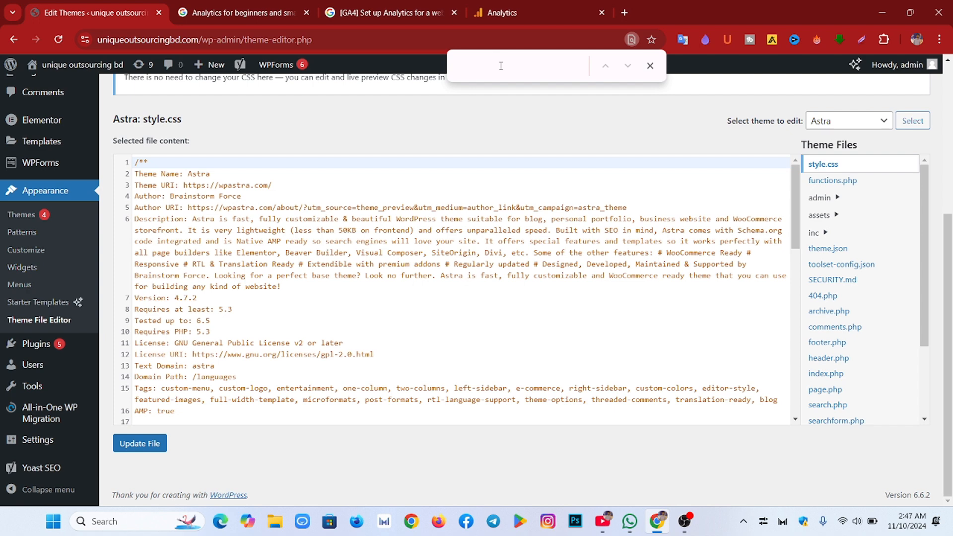
text(heade)
key(BackSpace)
key(BackSpace)
key(Return)
scroll(312, 266, down, 8)
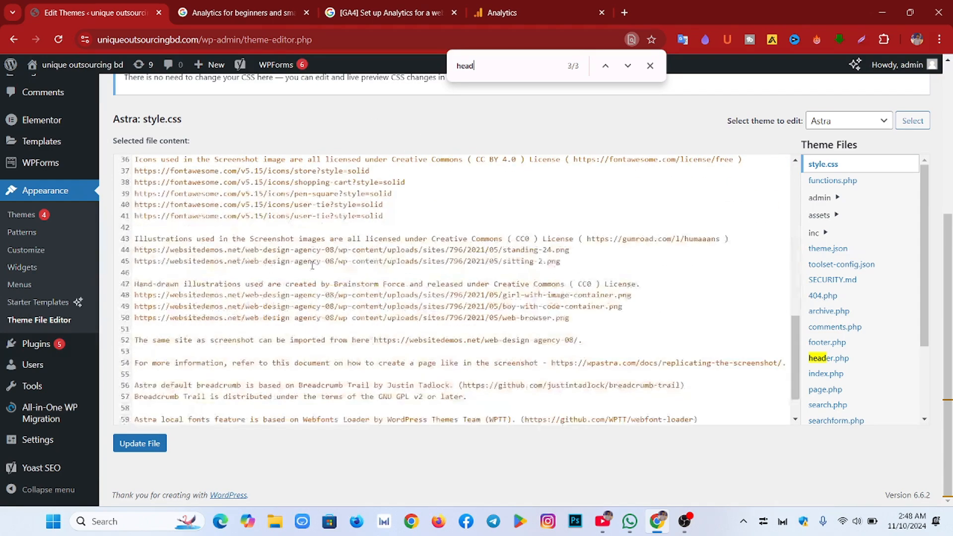
scroll(312, 266, up, 10)
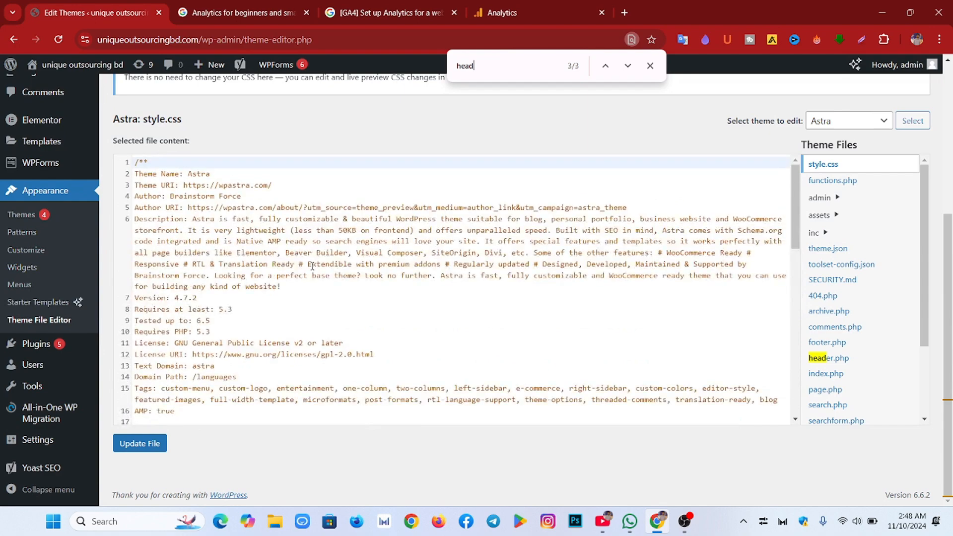
scroll(345, 259, down, 5)
scroll(344, 257, up, 5)
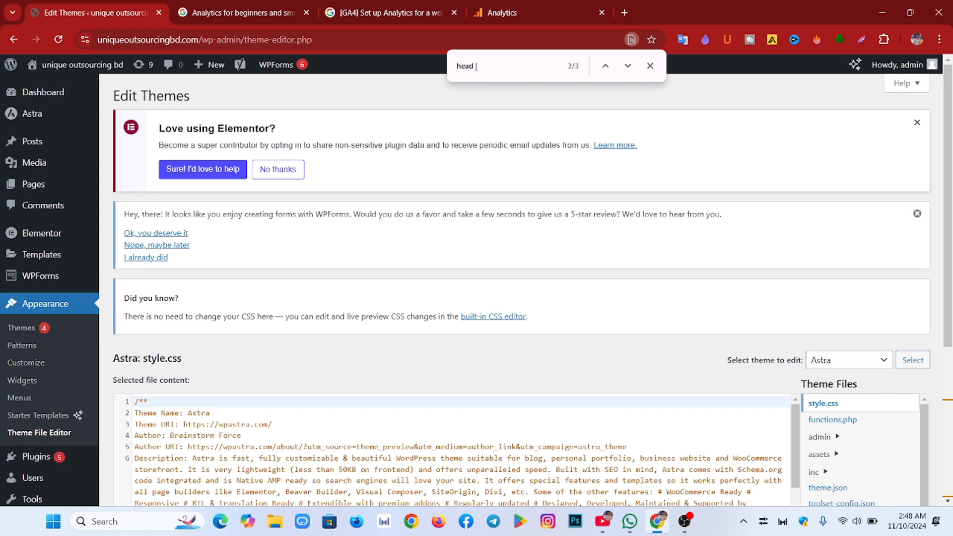
text(er)
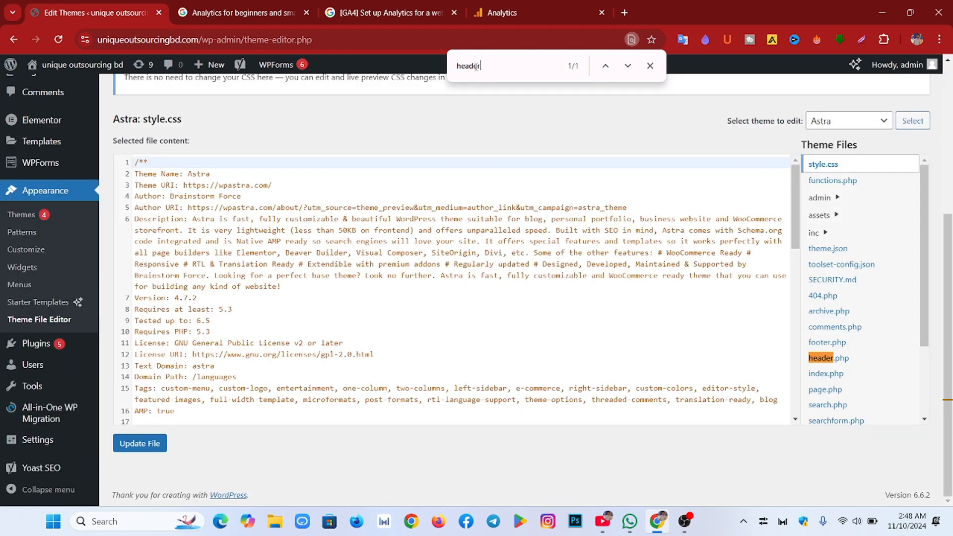